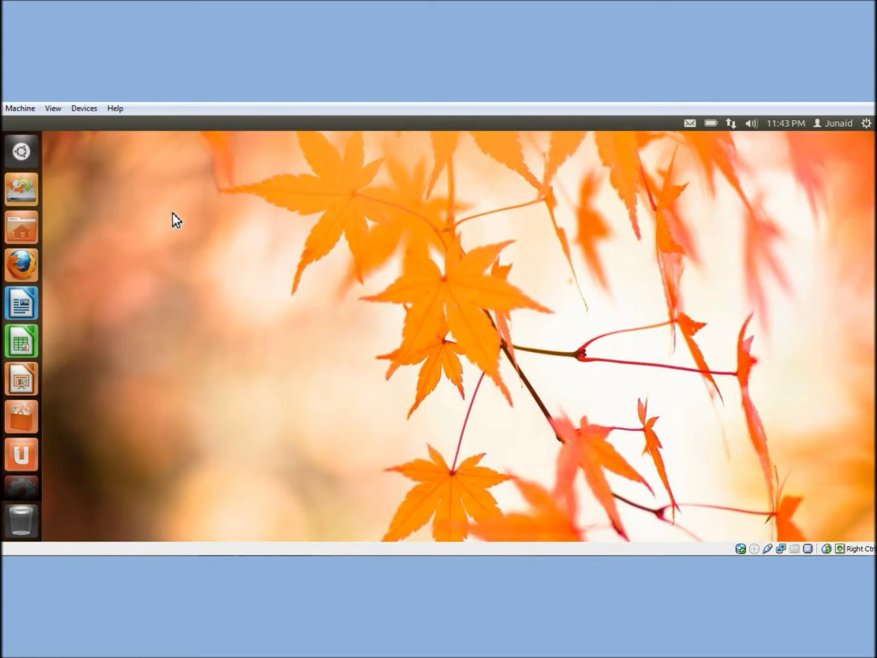
# - Search the Dash for 'terminal' and launch the Terminal application
pyautogui.click(33, 162)
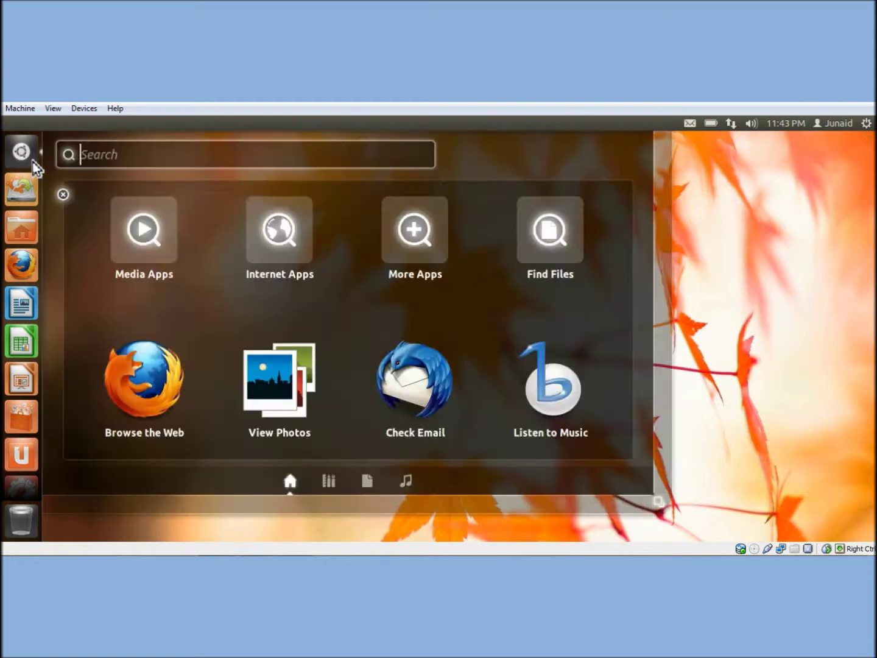
pyautogui.write('termin')
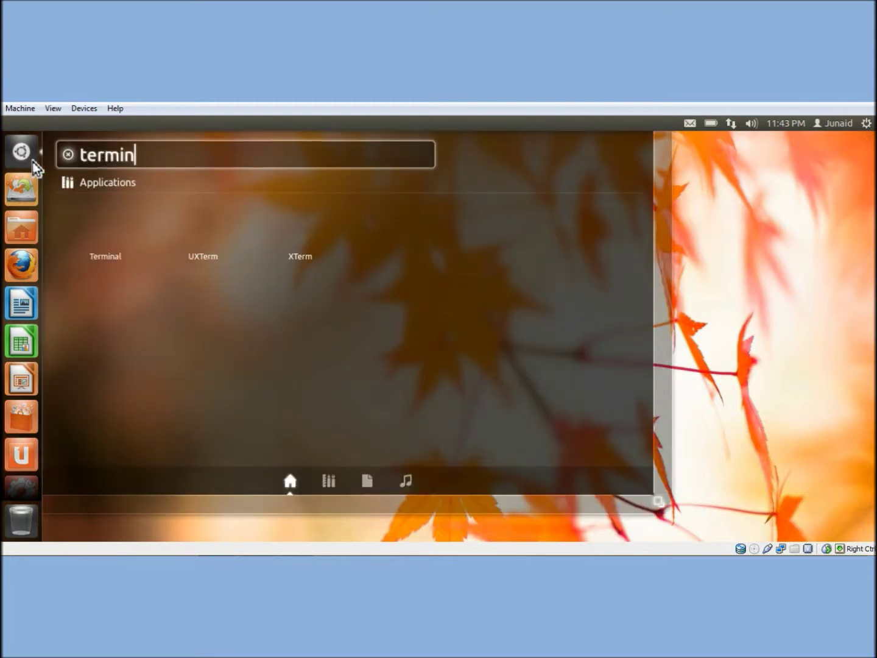
pyautogui.write('al')
pyautogui.press('Return')
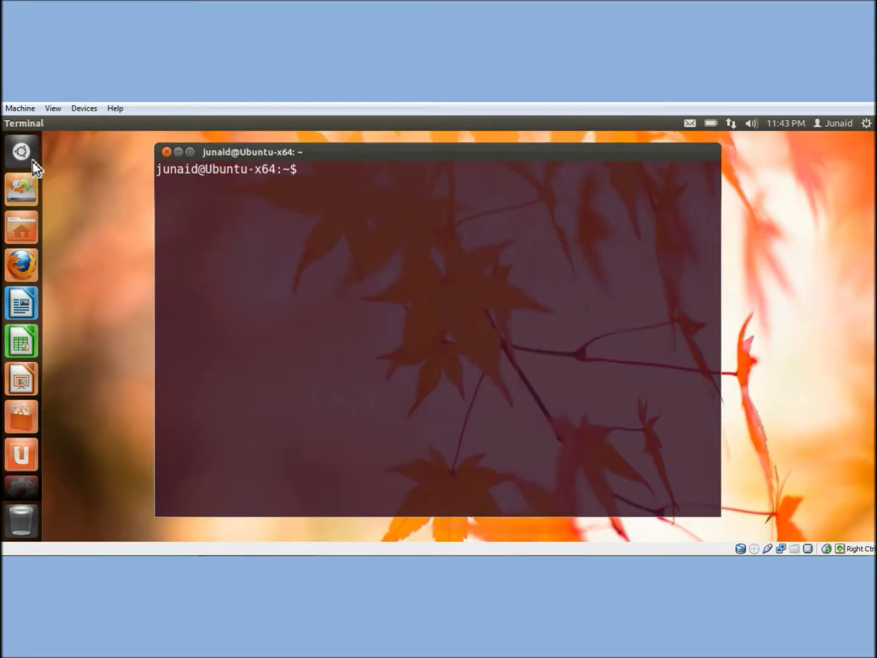
pyautogui.write('sudo ')
pyautogui.write('apt')
pyautogui.write('-get insta')
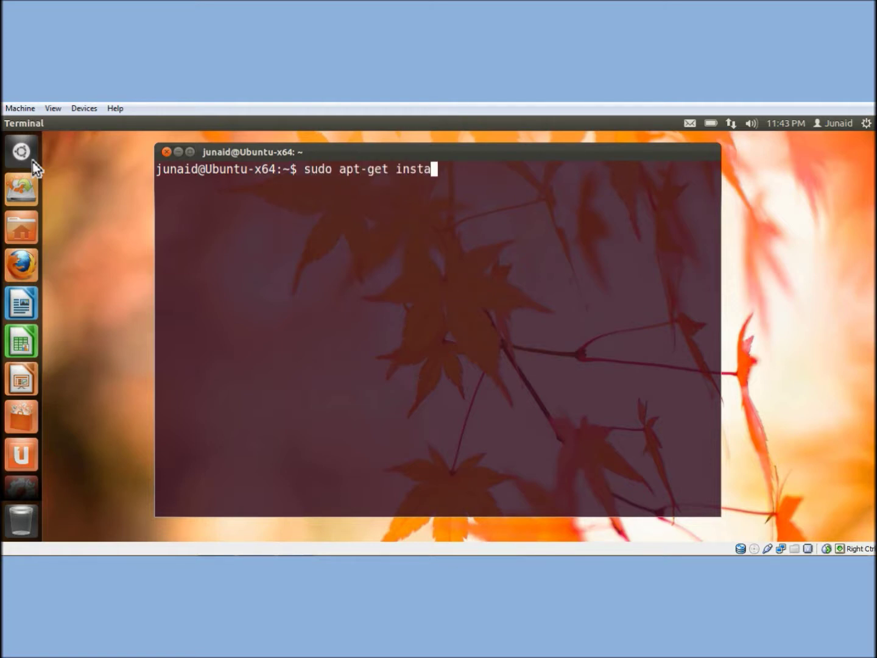
pyautogui.write('ll squid')
# - Run 'sudo apt-get install squid' and authorize it with the sudo password
pyautogui.press('Return')
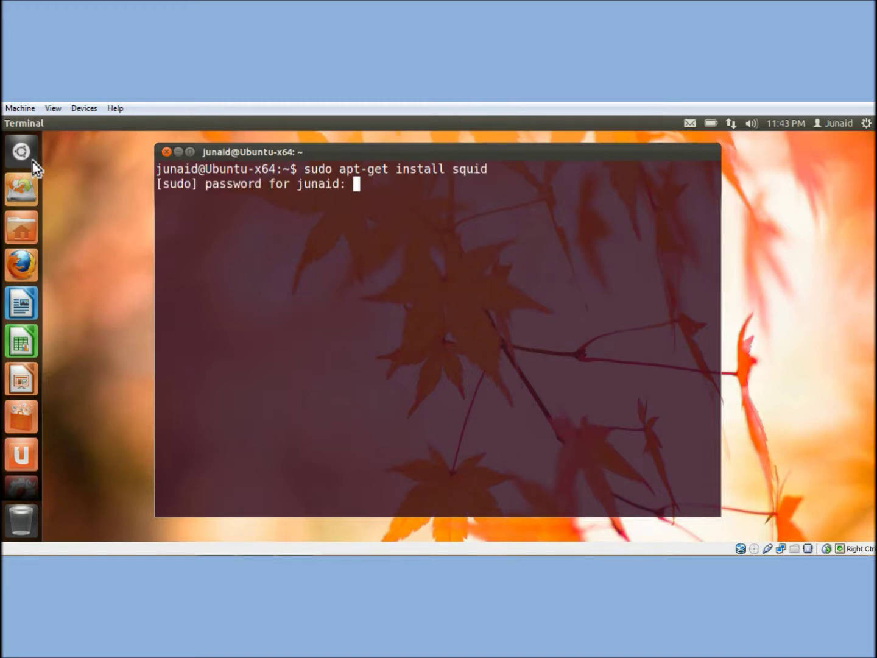
pyautogui.press('Return')
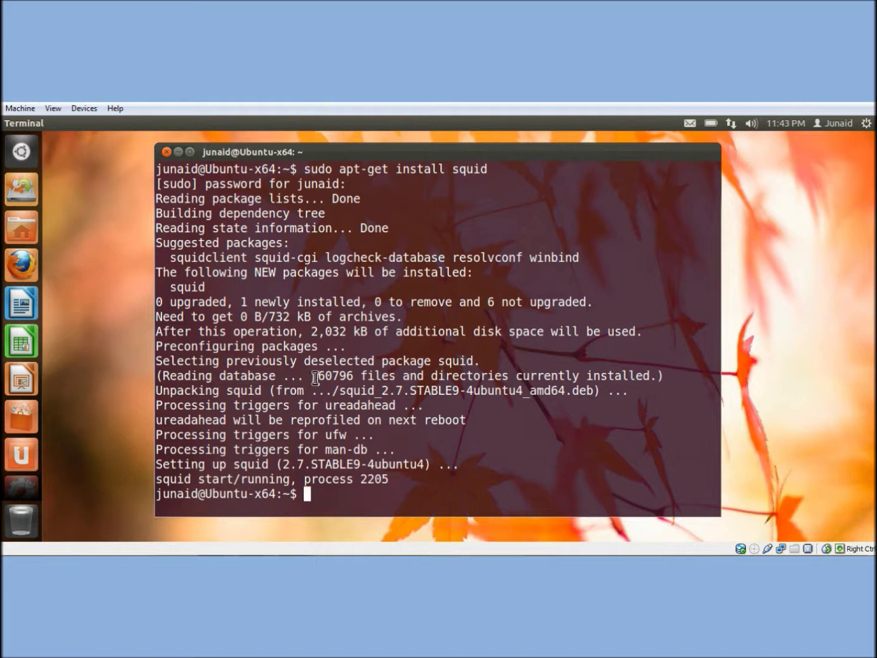
# - Select Manual proxy configuration in Firefox's Connection Settings, then return to Terminal
pyautogui.click(27, 267)
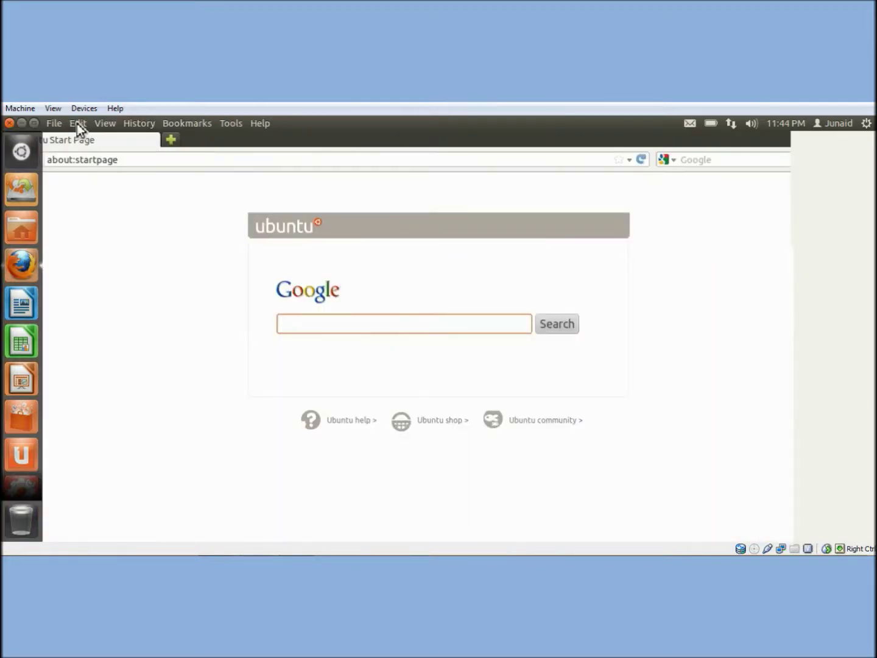
pyautogui.click(77, 123)
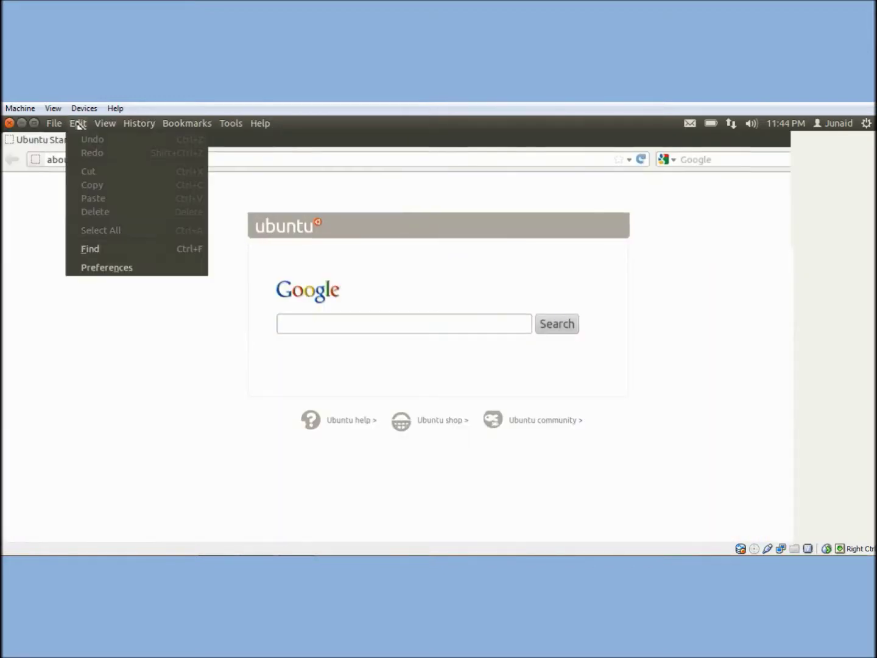
pyautogui.click(117, 272)
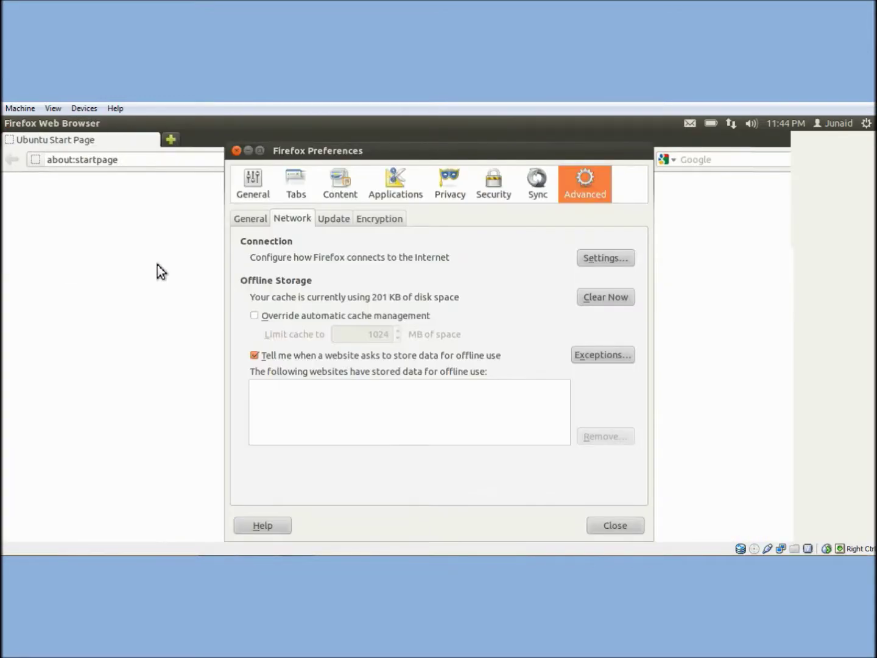
pyautogui.click(600, 258)
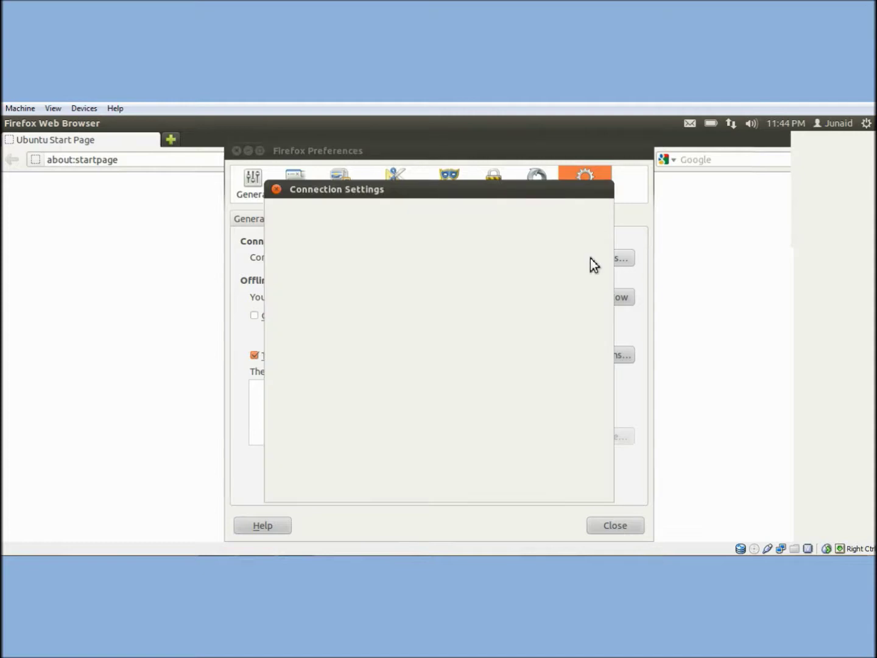
pyautogui.click(293, 277)
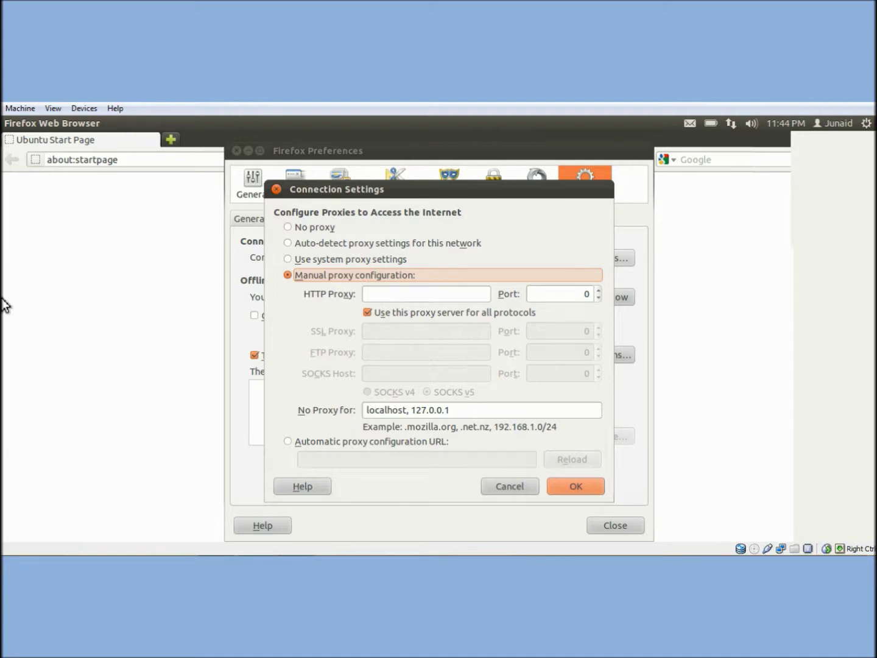
pyautogui.moveTo(3, 304)
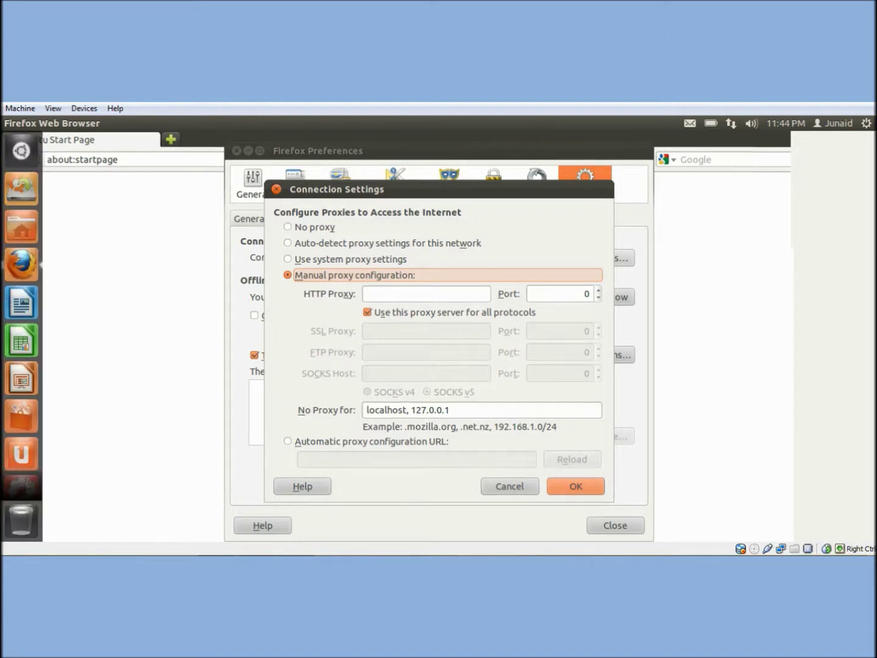
pyautogui.click(30, 450)
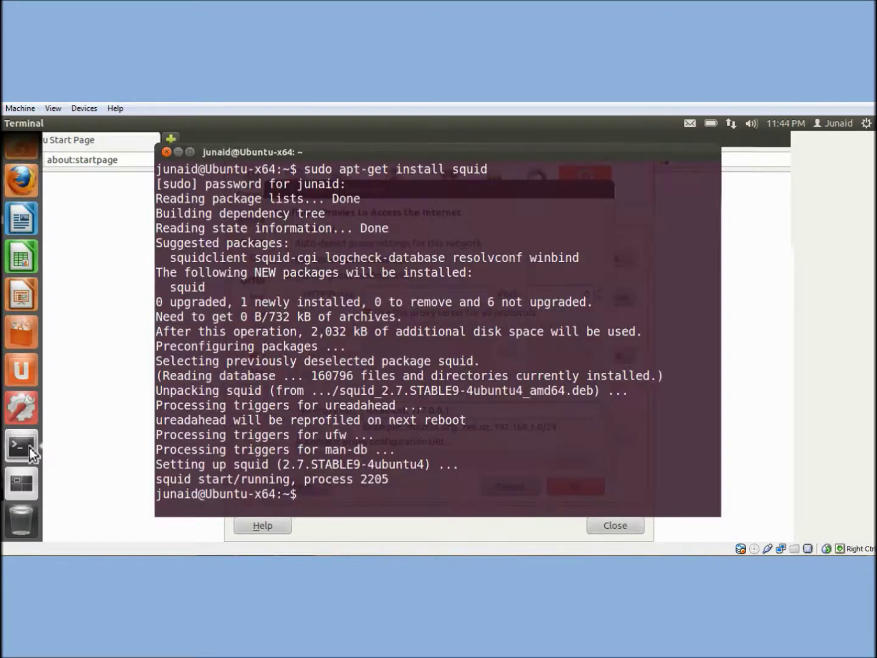
pyautogui.write('ifcon')
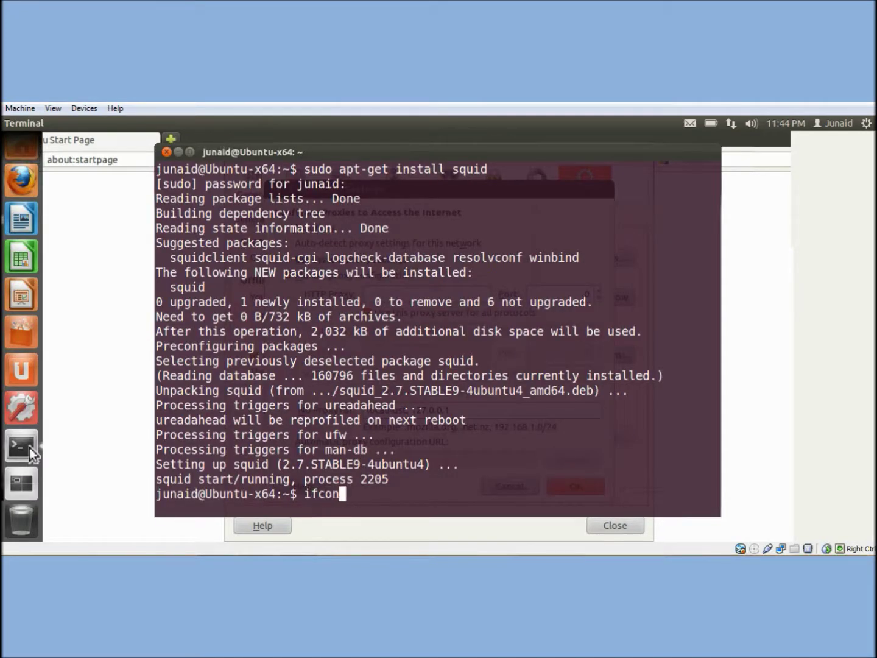
pyautogui.write('fig')
# - Run ifconfig and highlight the eth0 address 10.0.2.15
pyautogui.press('Return')
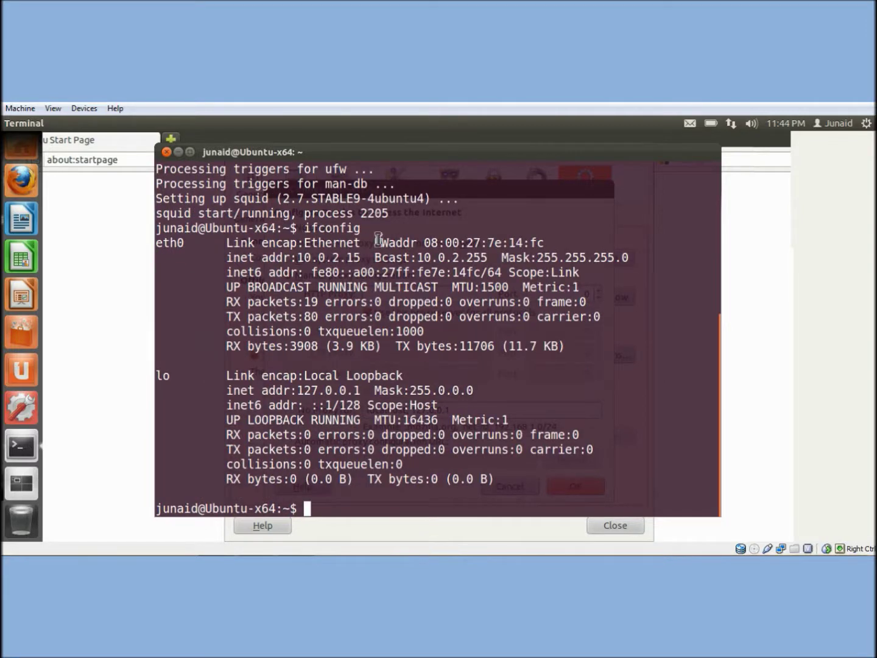
pyautogui.moveTo(297, 258); pyautogui.dragTo(362, 260)
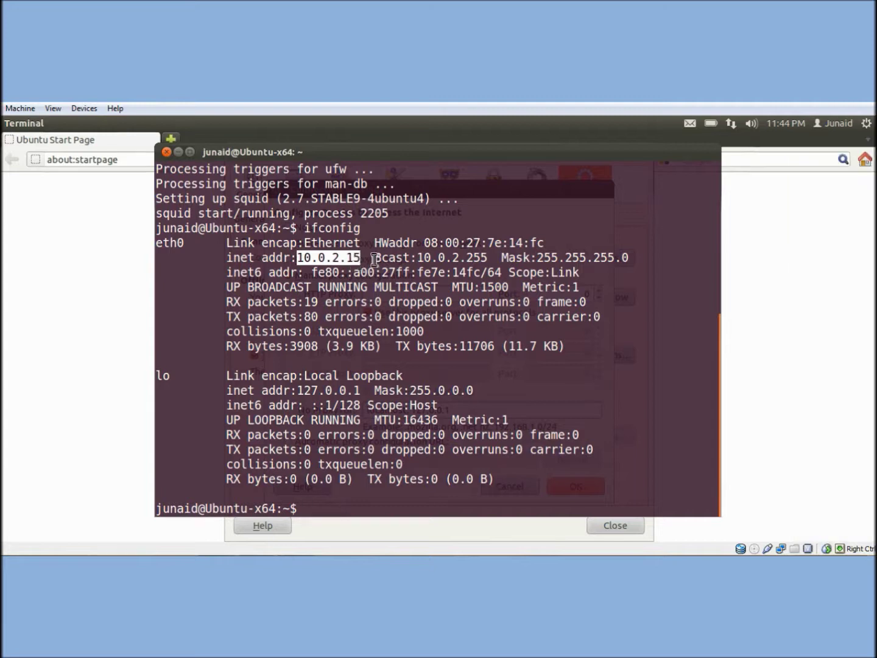
# - Set Firefox's proxy to 10.0.2.15 port 3128 for all protocols and close Preferences
pyautogui.click(180, 154)
pyautogui.click(430, 295)
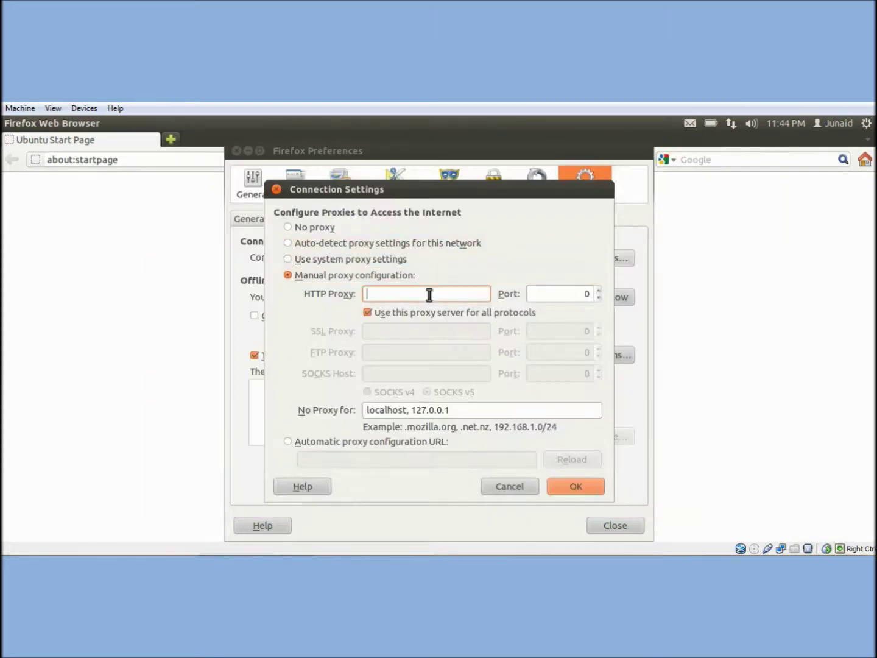
pyautogui.write('10')
pyautogui.write('.0.2')
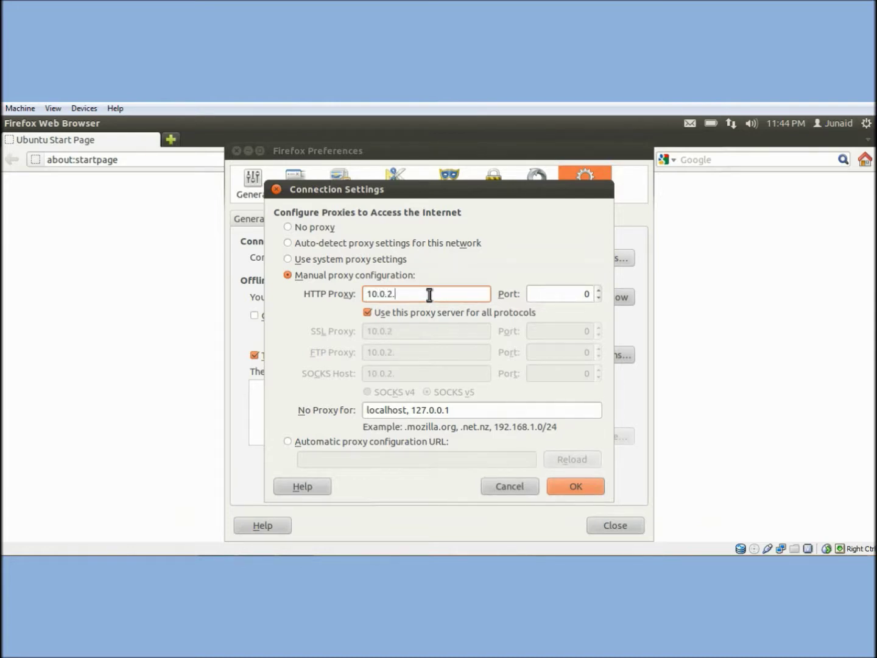
pyautogui.write('.15')
pyautogui.doubleClick(586, 295)
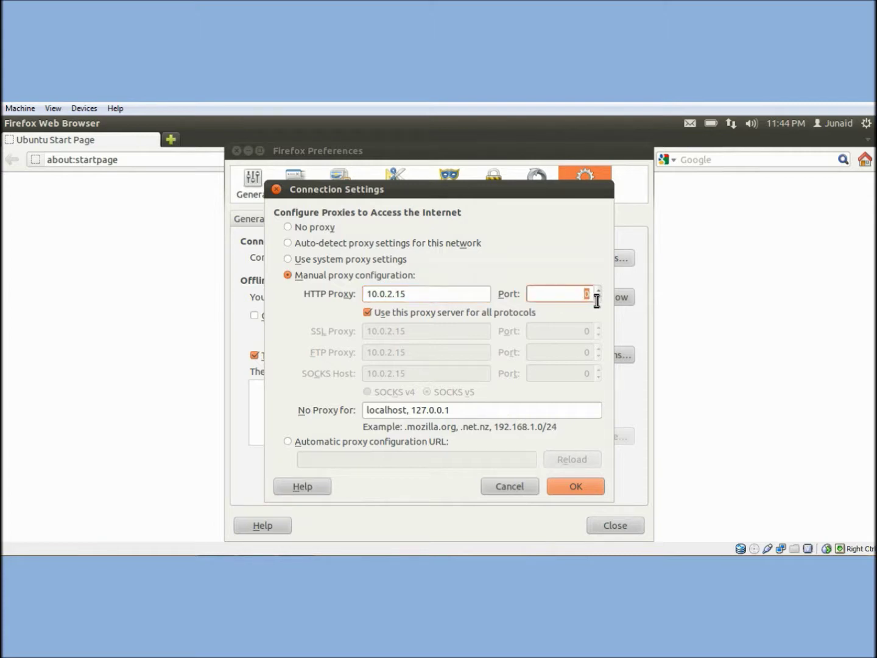
pyautogui.write('31')
pyautogui.write('28')
pyautogui.click(579, 492)
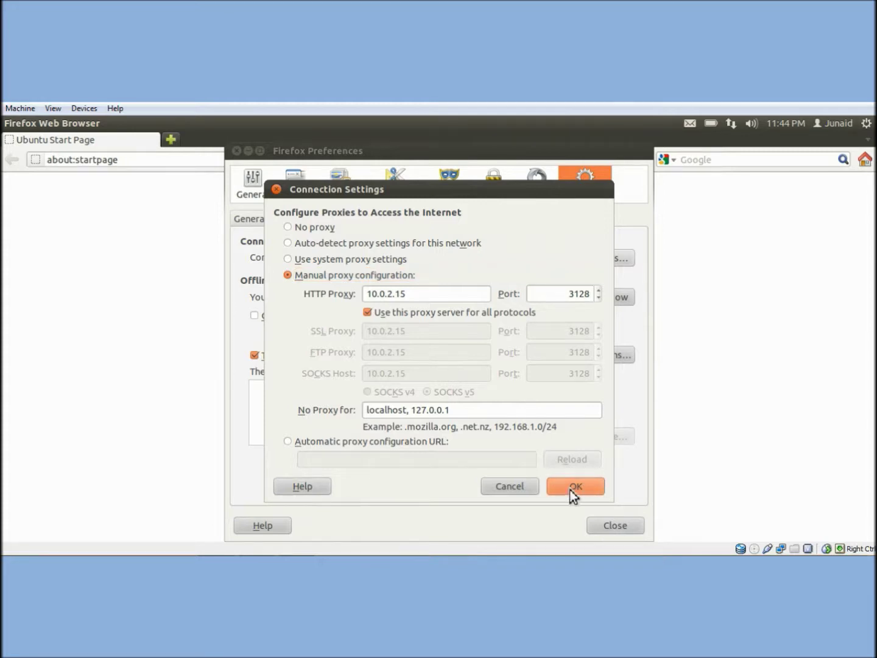
pyautogui.click(569, 491)
pyautogui.click(596, 526)
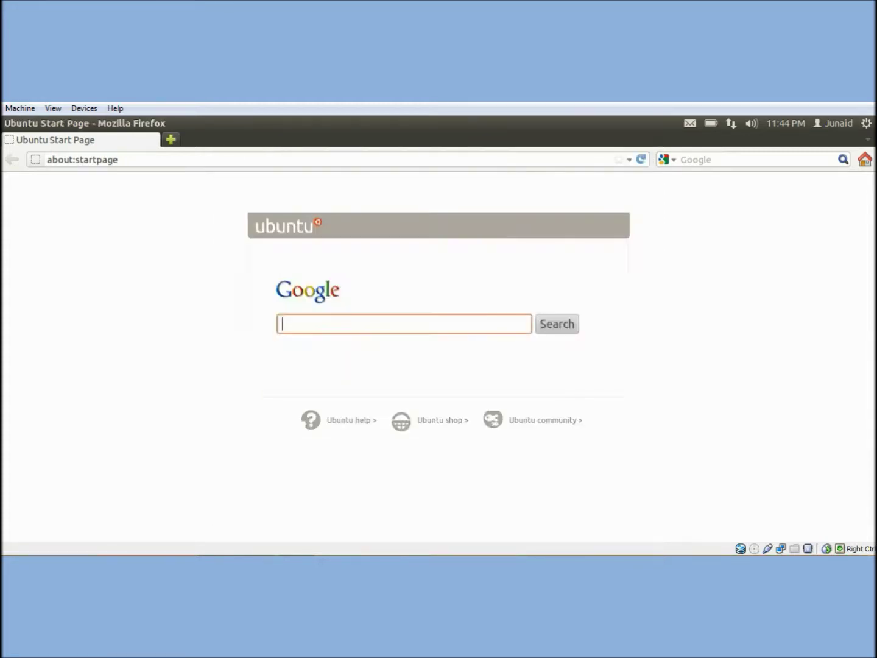
# - Load google.com in Firefox through the squid proxy
pyautogui.click(211, 158)
pyautogui.doubleClick(211, 159)
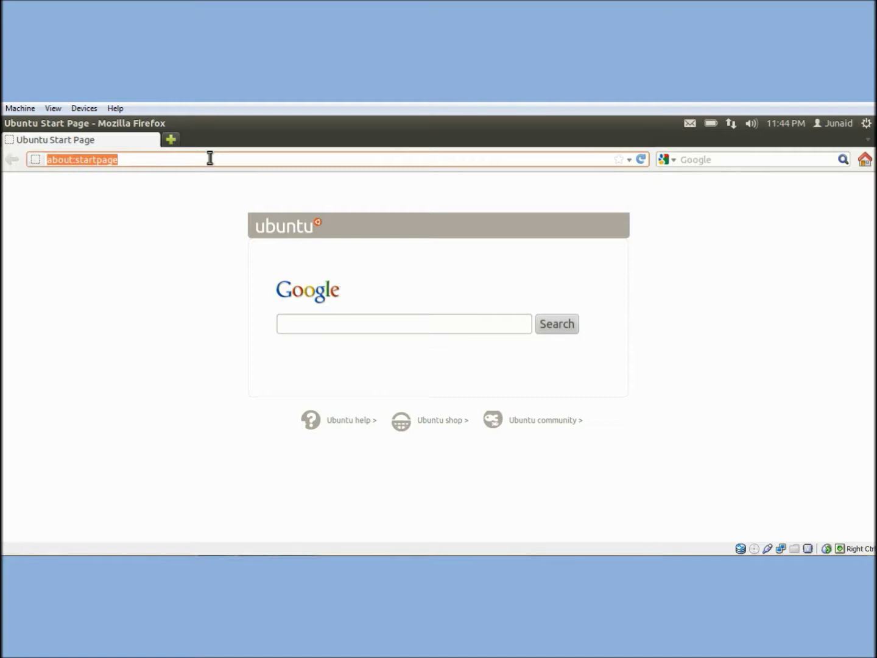
pyautogui.write('google.com')
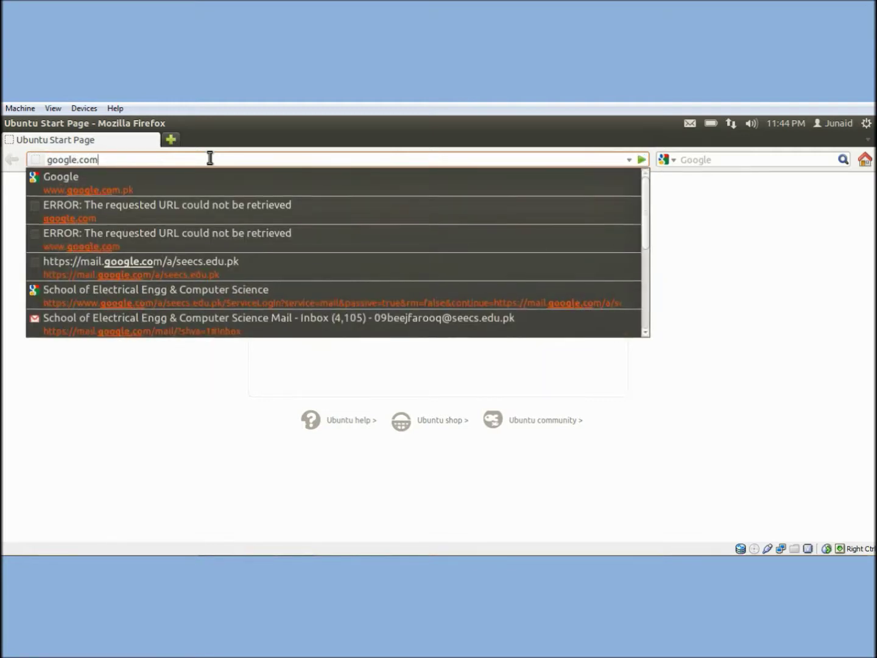
pyautogui.press('Return')
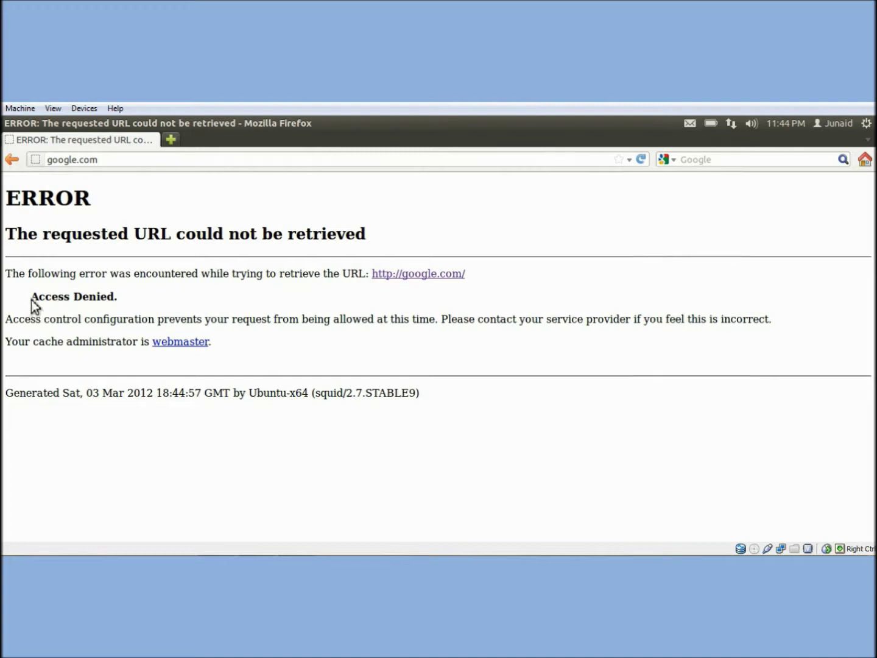
# - Highlight the Access Denied message, then bring Terminal to the front
pyautogui.moveTo(31, 300); pyautogui.dragTo(116, 303)
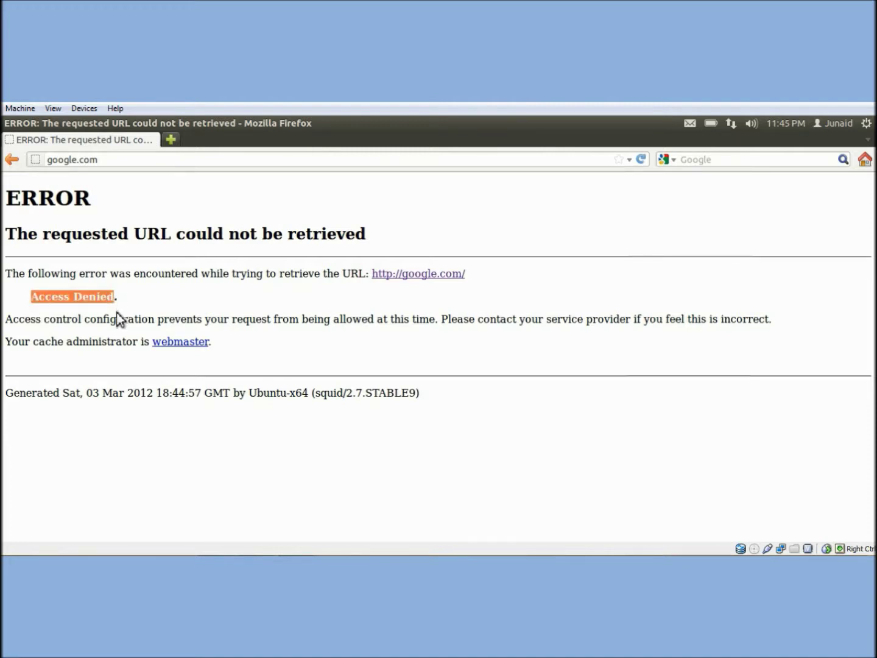
pyautogui.click(190, 398)
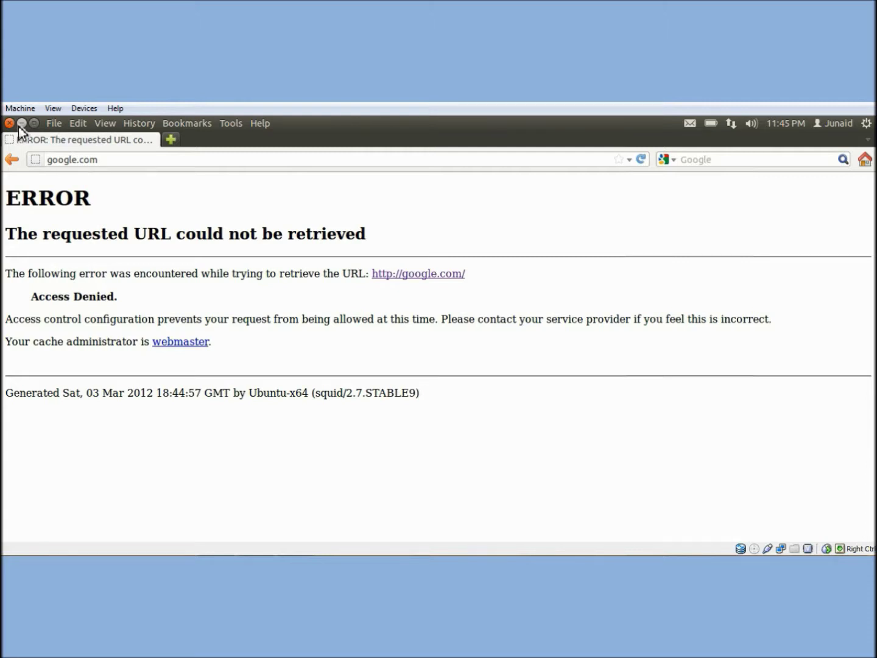
pyautogui.moveTo(6, 346)
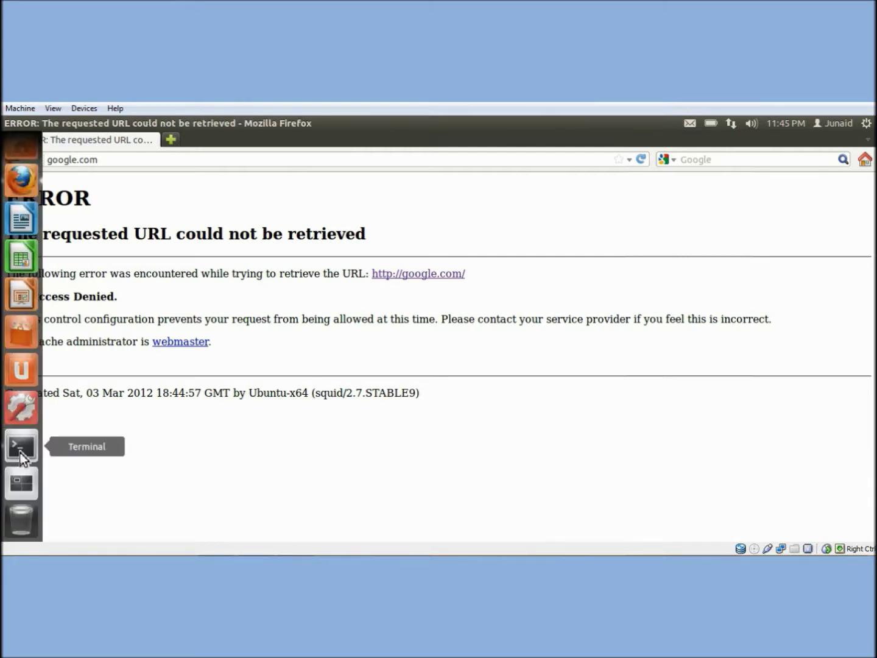
pyautogui.click(23, 456)
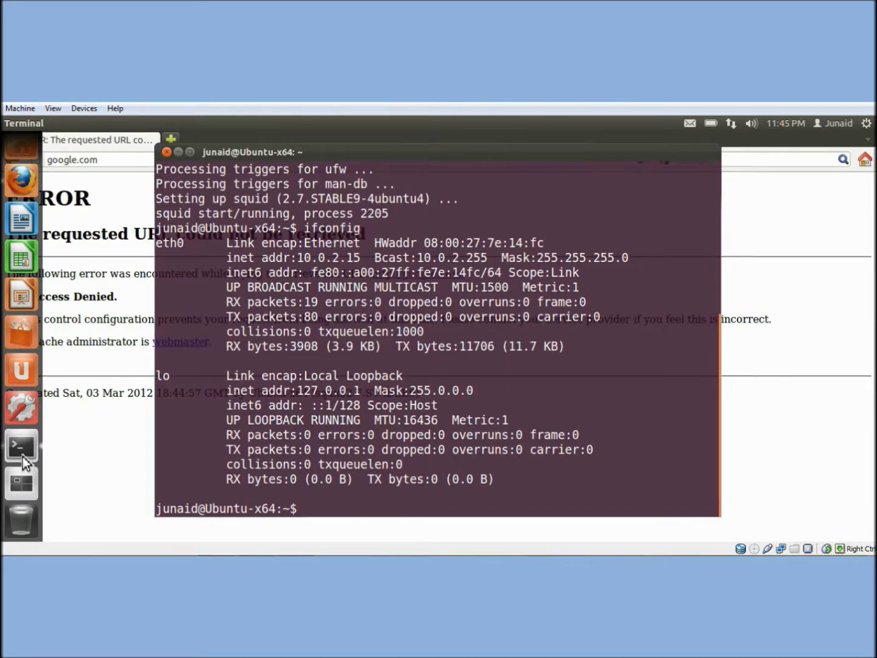
pyautogui.write('s')
pyautogui.write('udo ')
pyautogui.write('gedit')
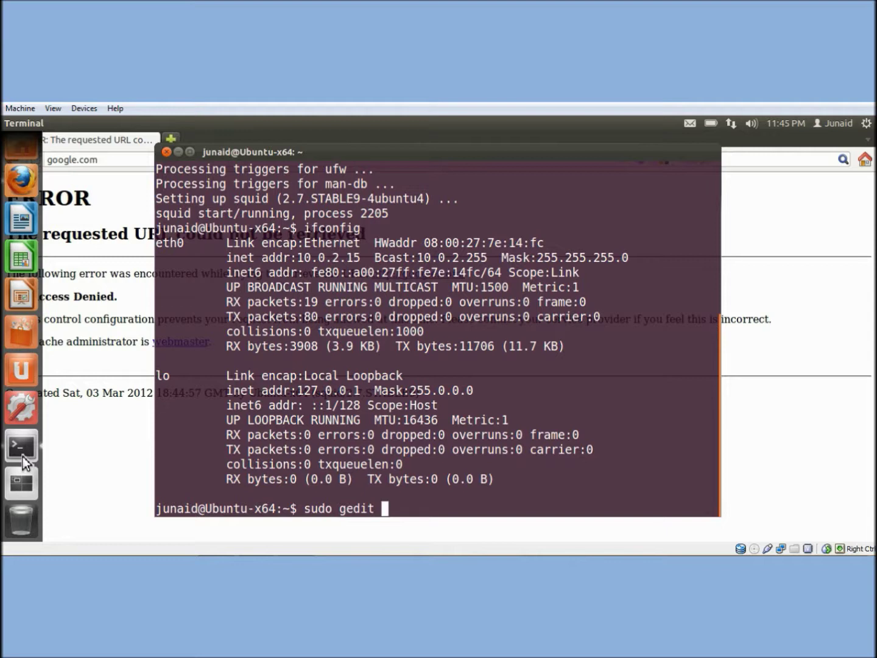
pyautogui.write('/etc/')
pyautogui.write('squid/s')
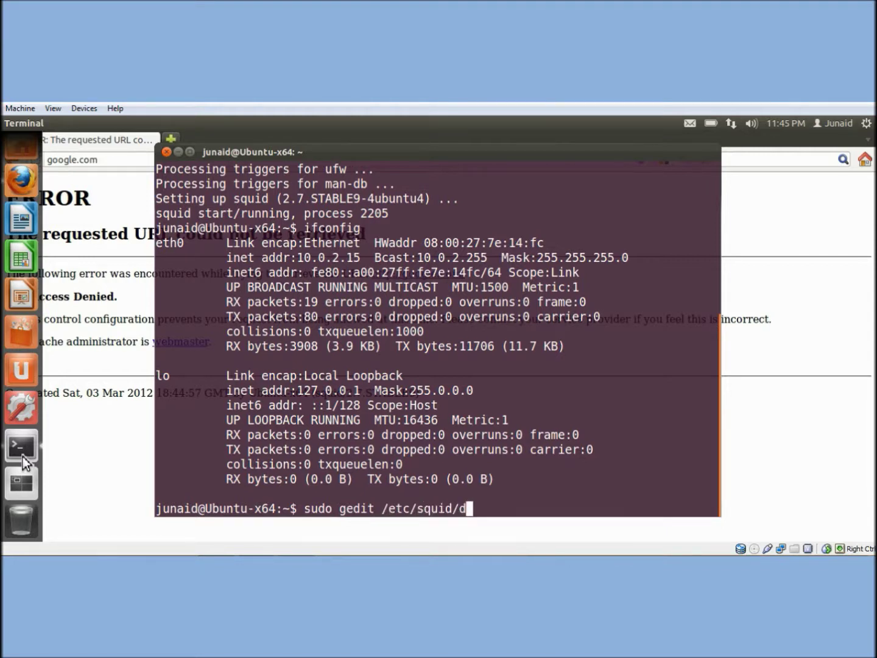
# - Open /etc/squid/squid.conf in gedit with sudo, tab-completing the path
pyautogui.press('BackSpace')
pyautogui.write('s')
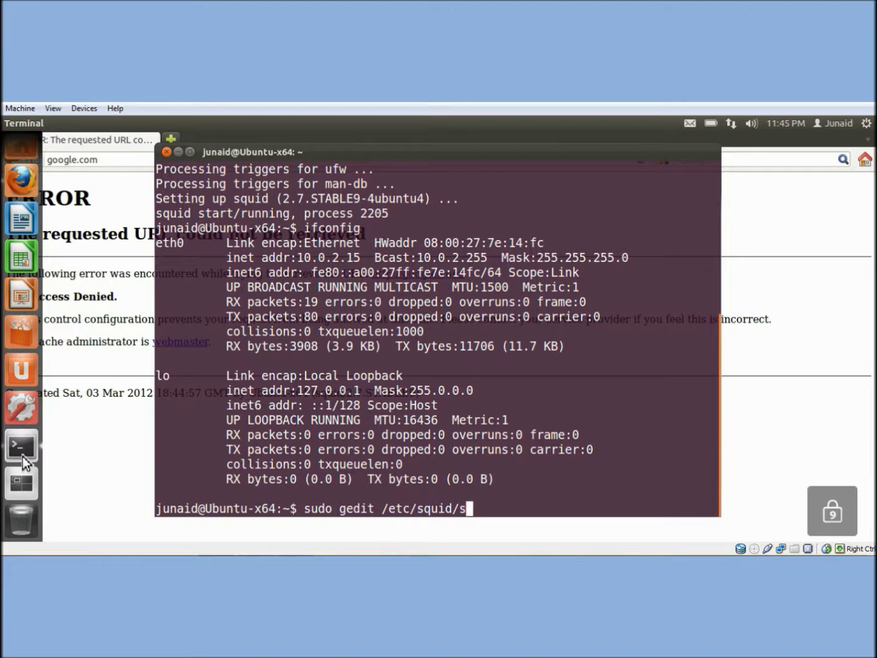
pyautogui.write('quid.co')
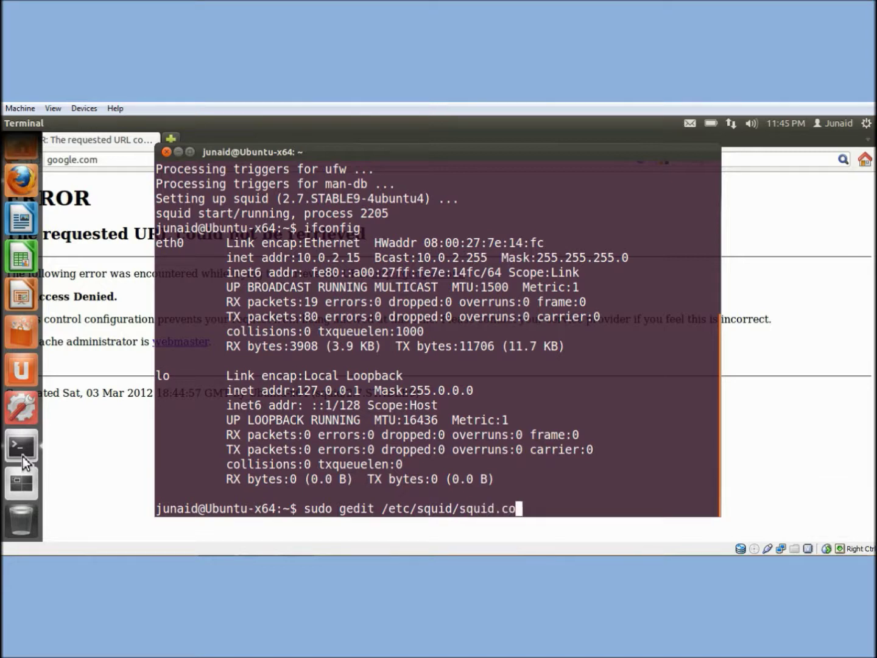
pyautogui.write('nf')
pyautogui.press('Return')
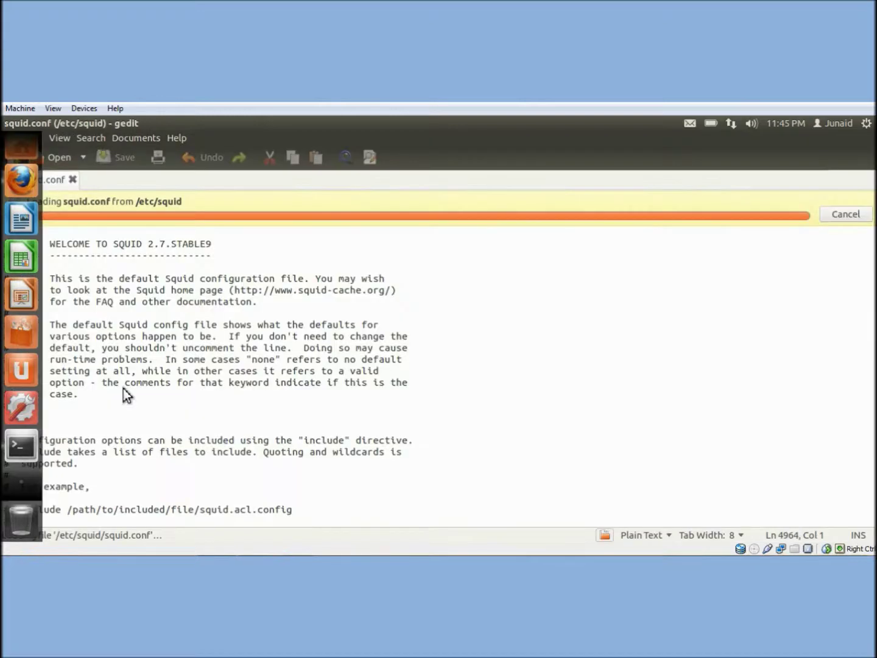
pyautogui.click(142, 292)
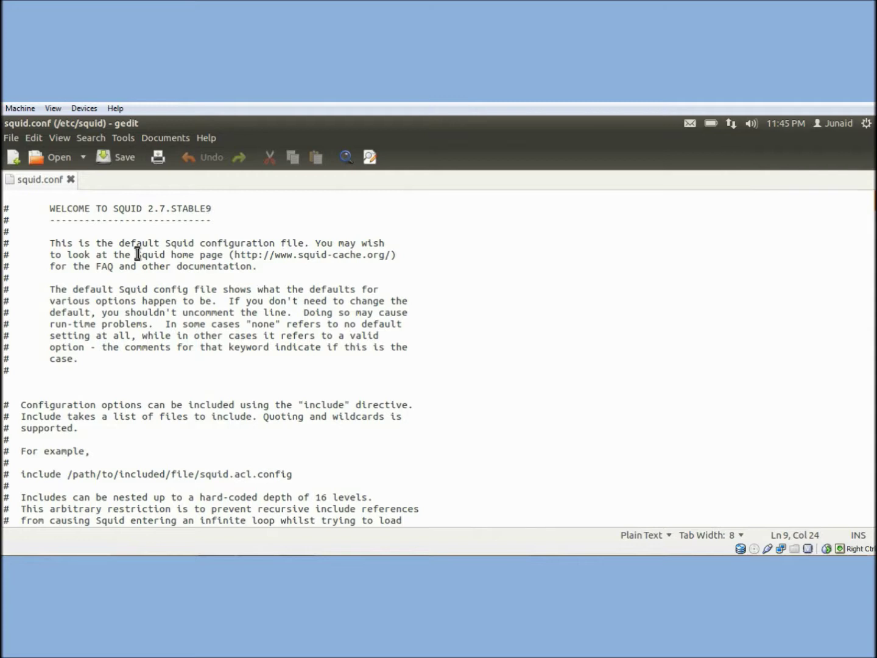
pyautogui.click(9, 243)
pyautogui.doubleClick(8, 244)
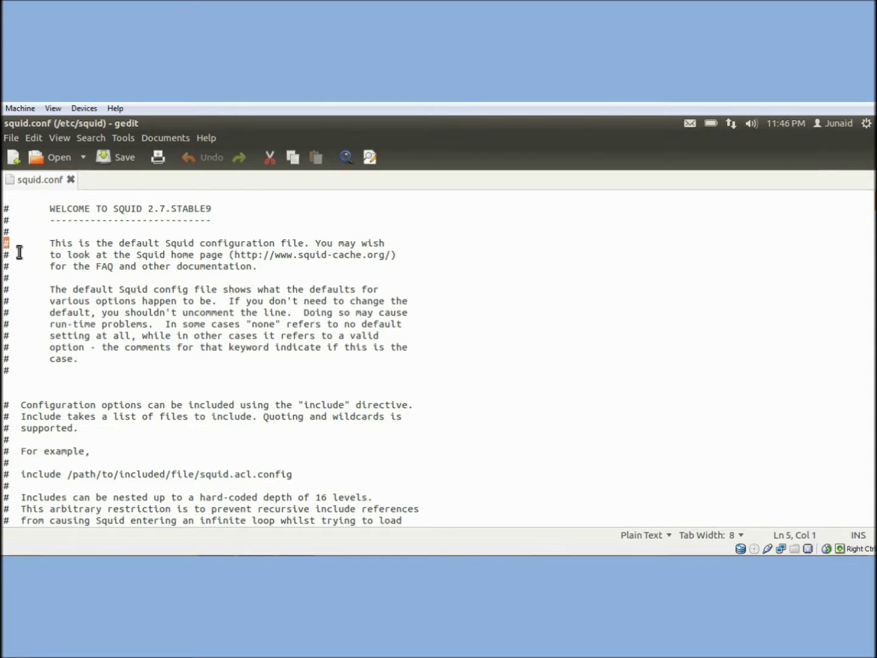
pyautogui.click(79, 244)
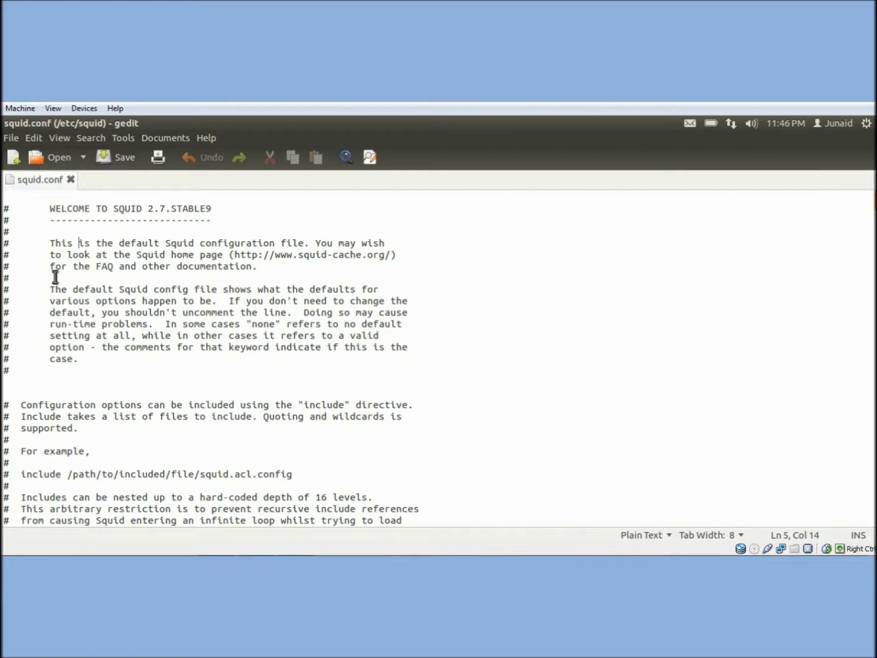
pyautogui.click(34, 140)
# - Enable 'Display line numbers' in gedit preferences and place the cursor on line 2
pyautogui.click(90, 282)
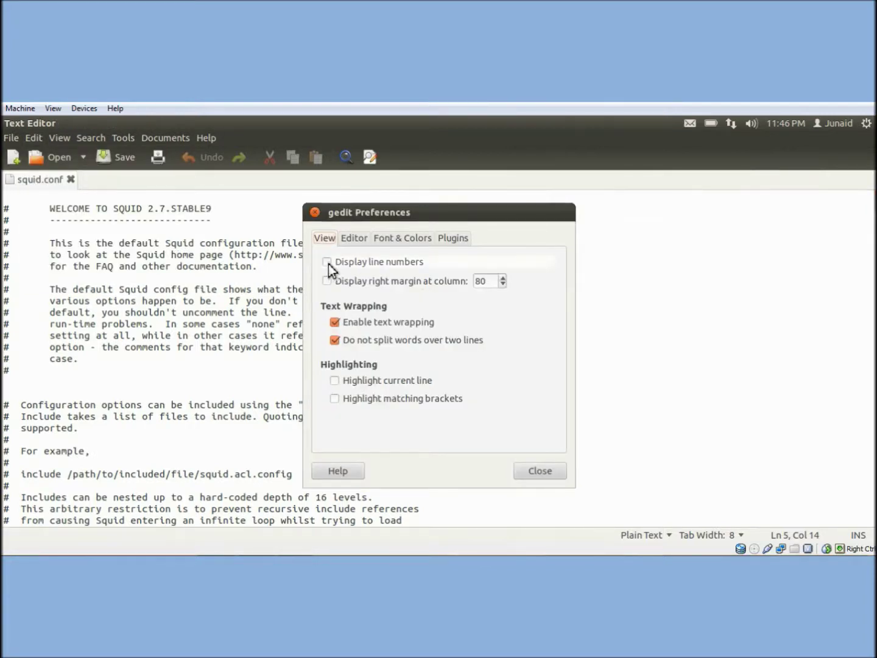
pyautogui.click(327, 262)
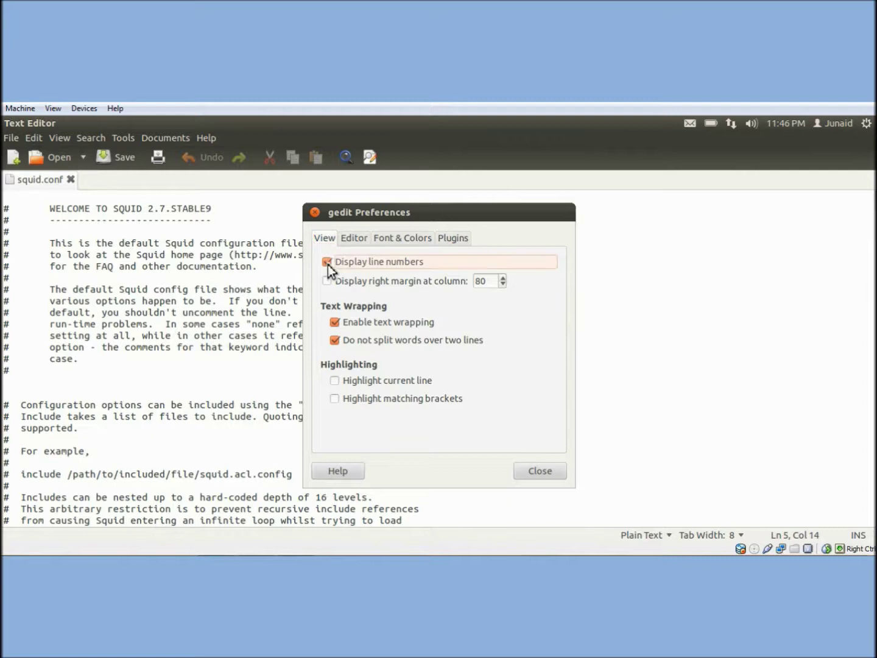
pyautogui.click(530, 474)
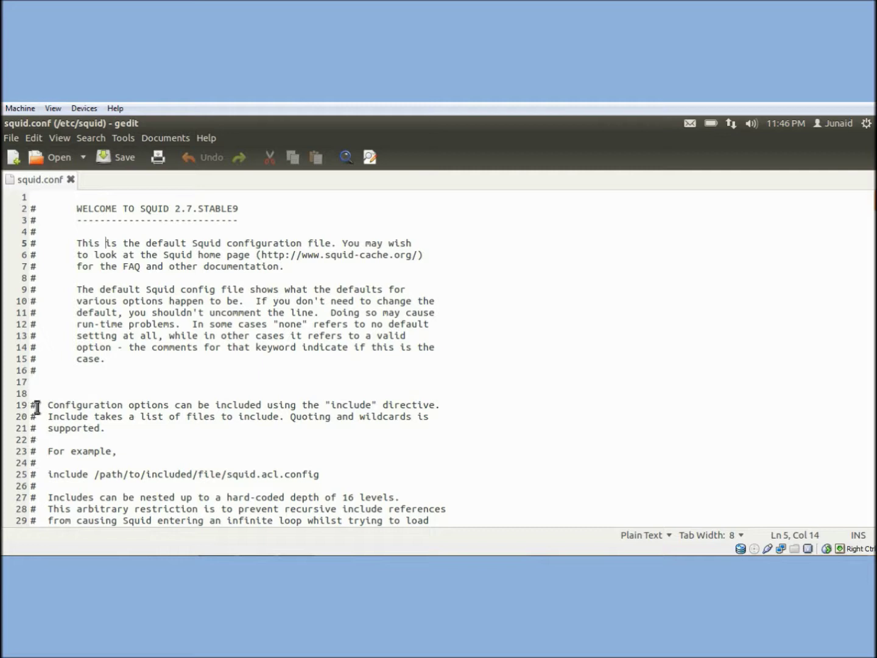
pyautogui.click(37, 209)
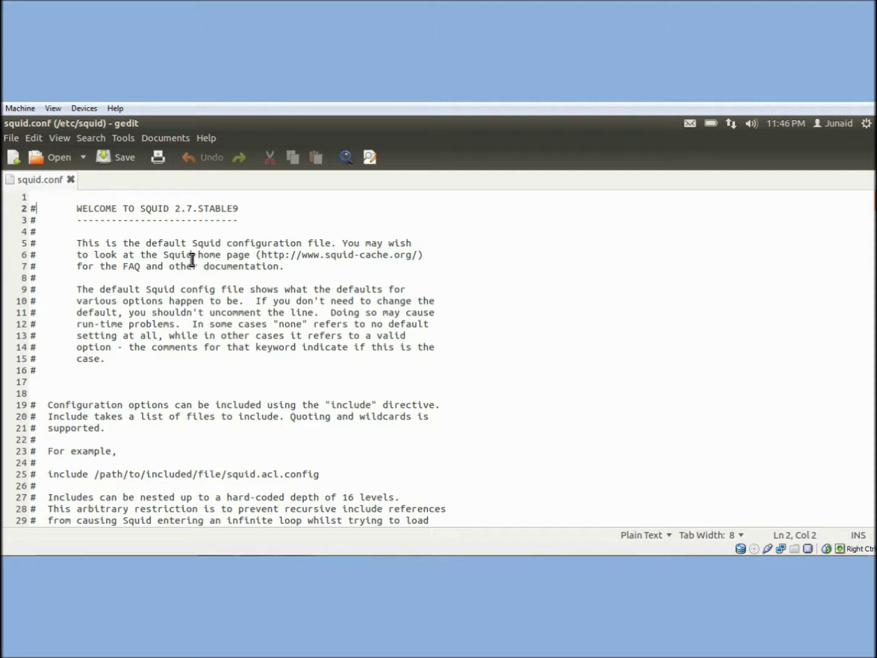
pyautogui.scroll(-3, 172, 332)
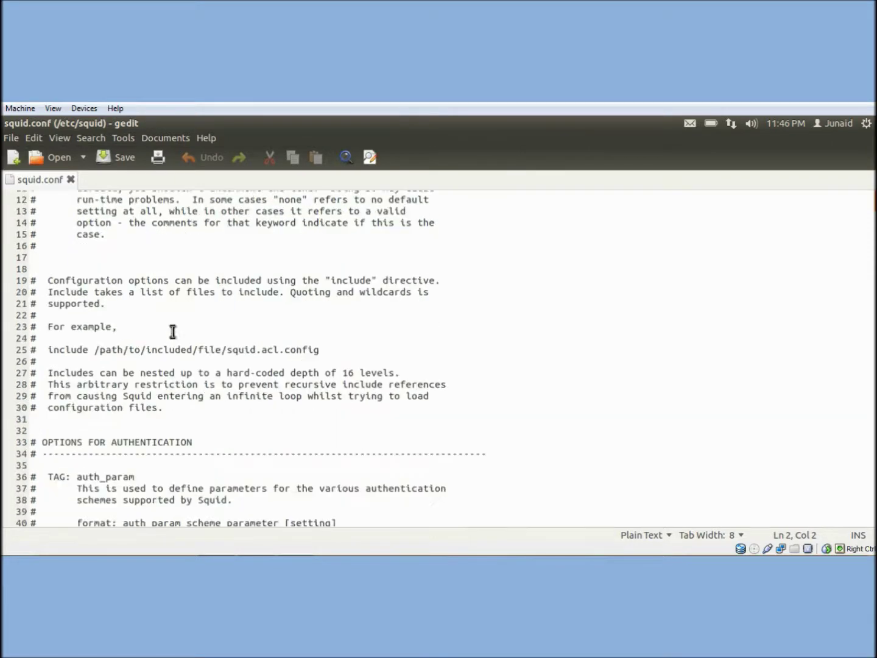
pyautogui.scroll(-2, 171, 336)
pyautogui.scroll(-4, 171, 340)
pyautogui.scroll(-5, 171, 340)
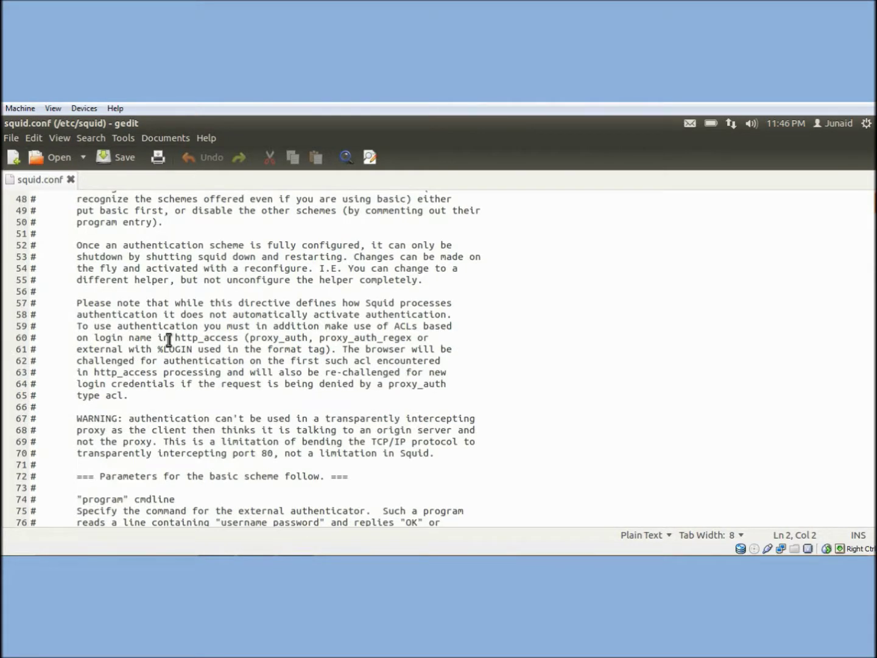
pyautogui.scroll(-2, 169, 341)
pyautogui.scroll(-4, 169, 341)
pyautogui.scroll(-7, 170, 342)
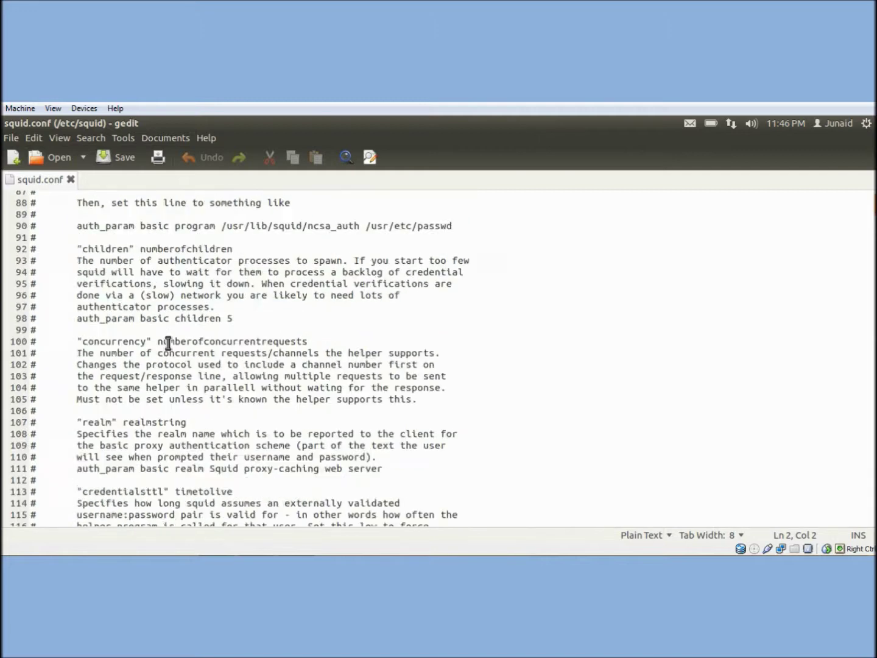
pyautogui.scroll(-6, 170, 342)
pyautogui.scroll(-7, 474, 354)
pyautogui.scroll(-5, 474, 354)
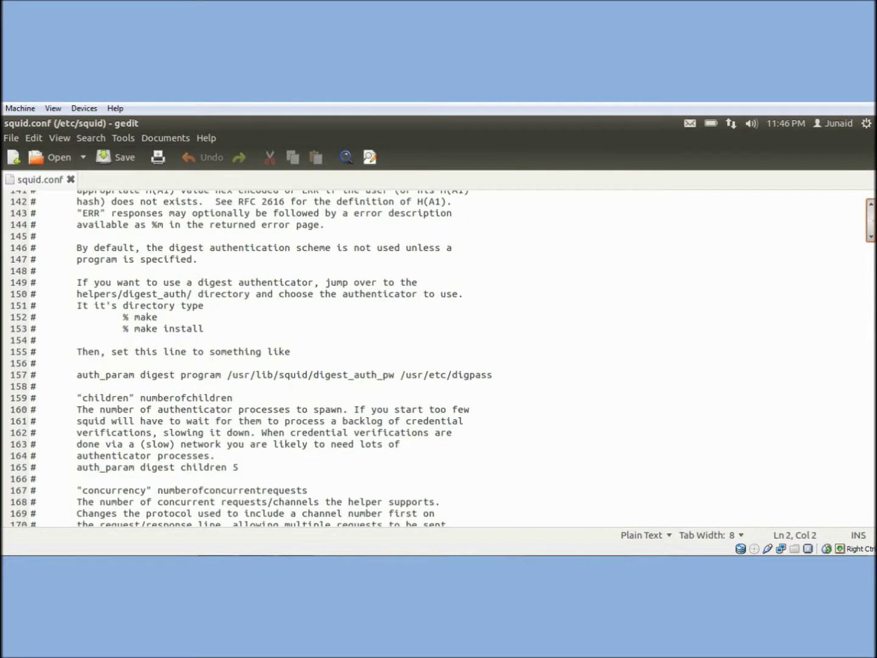
pyautogui.moveTo(871, 219); pyautogui.dragTo(870, 244)
pyautogui.scroll(-5, 439, 357)
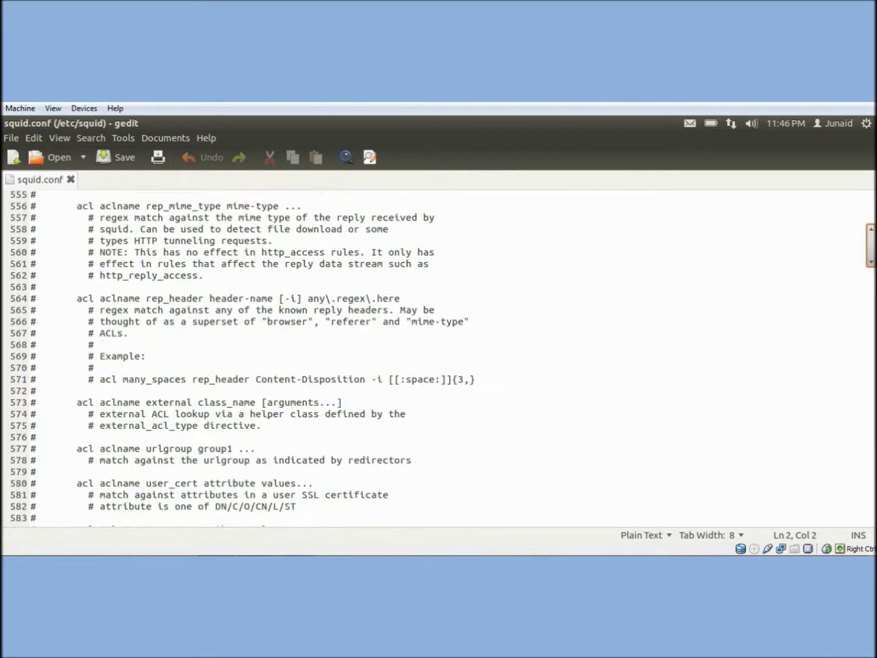
pyautogui.scroll(6, 438, 357)
pyautogui.scroll(3, 438, 356)
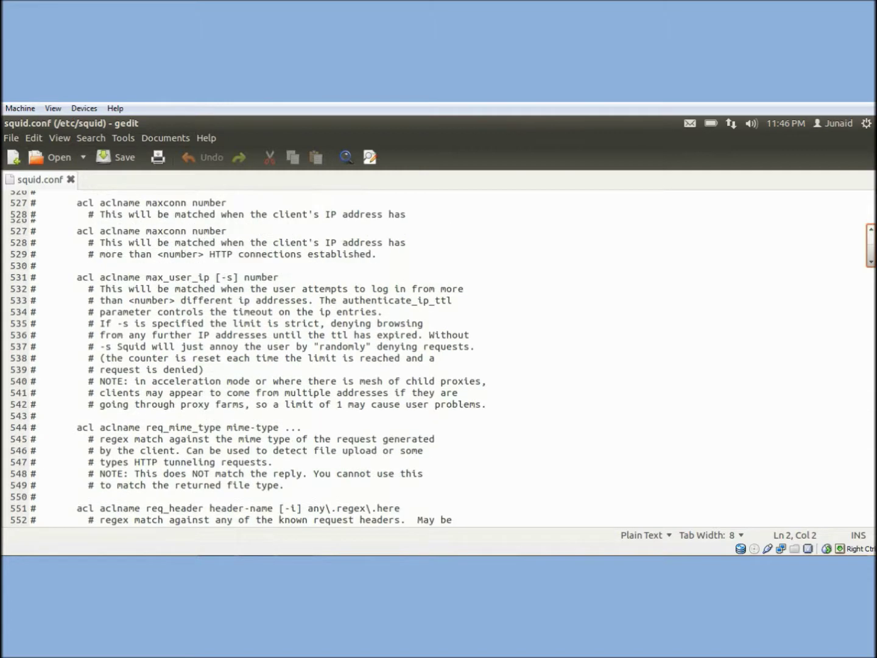
pyautogui.scroll(8, 729, 281)
pyautogui.scroll(-5, 728, 280)
pyautogui.scroll(-7, 666, 300)
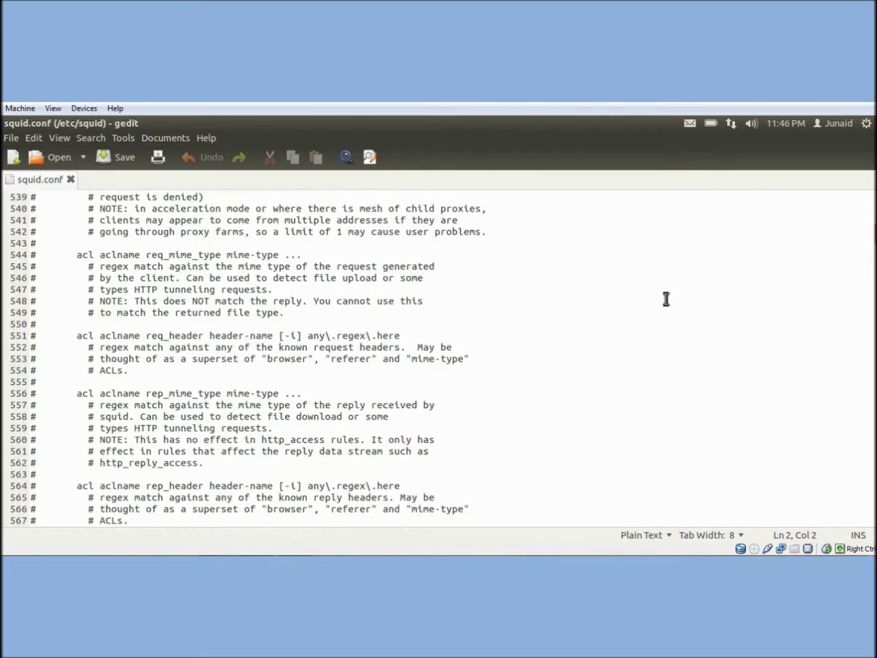
pyautogui.scroll(-6, 666, 299)
pyautogui.scroll(-15, 663, 300)
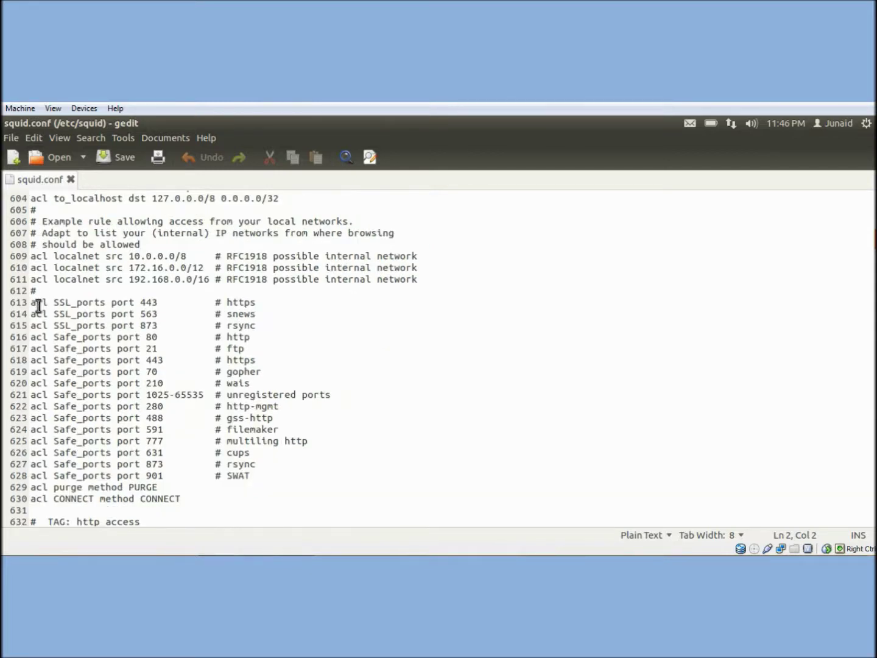
# - Scroll to the SSL_ports and Safe_ports acl lines and place the cursor at line 613
pyautogui.moveTo(34, 303); pyautogui.dragTo(52, 363)
pyautogui.click(51, 363)
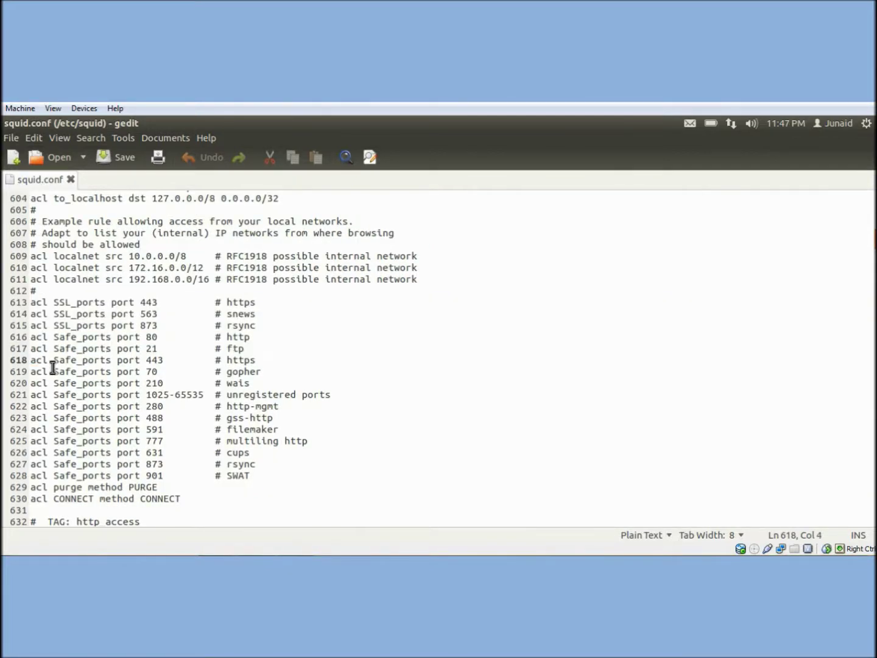
pyautogui.click(32, 305)
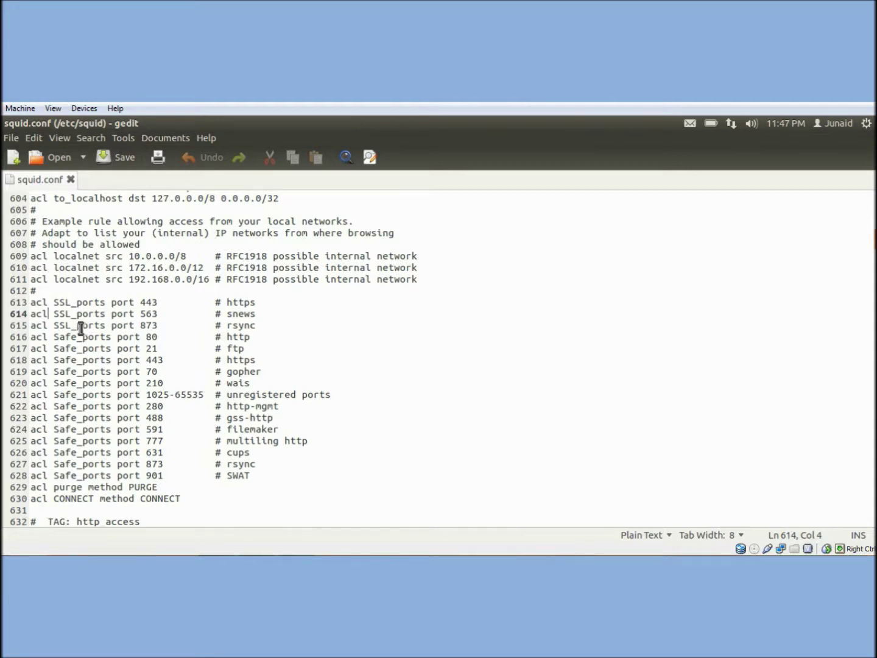
pyautogui.scroll(-3, 73, 356)
pyautogui.scroll(-3, 73, 363)
pyautogui.scroll(-3, 73, 363)
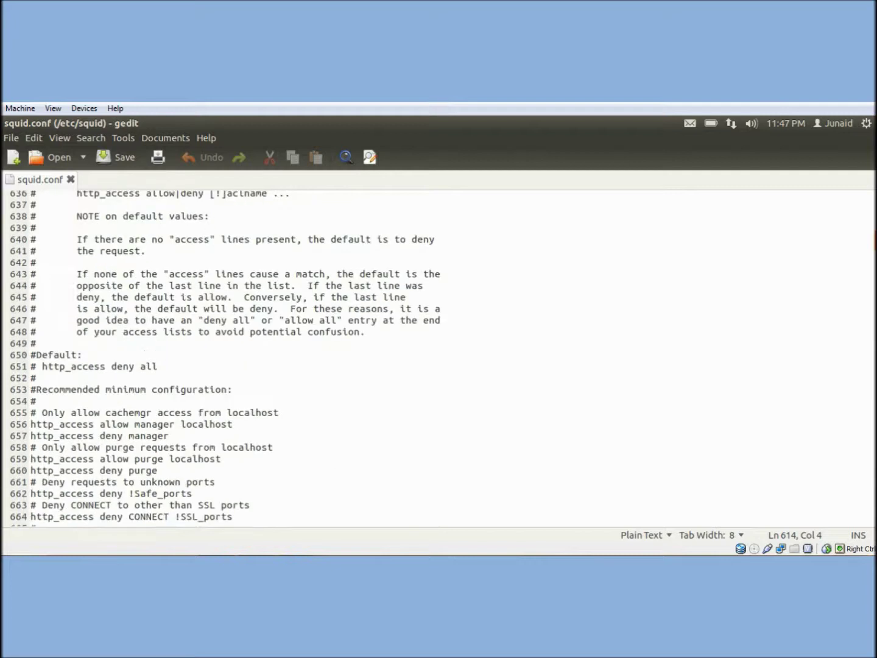
pyautogui.scroll(-2, 74, 364)
pyautogui.scroll(-4, 41, 414)
pyautogui.scroll(-4, 41, 414)
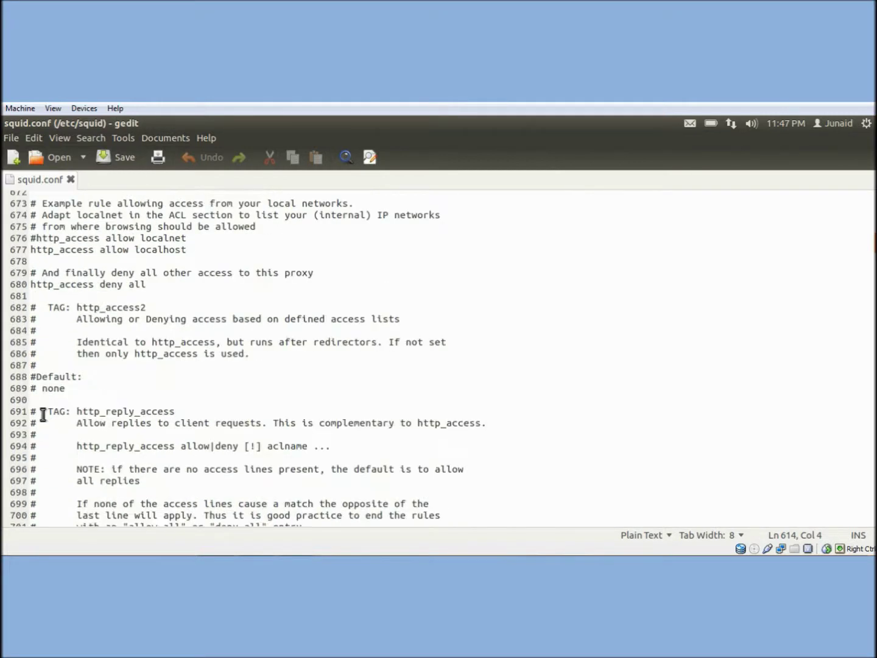
# - Replace 'deny' with 'allow' in line 680's 'http_access deny all' rule
pyautogui.doubleClick(34, 285)
pyautogui.doubleClick(64, 288)
pyautogui.tripleClick(62, 288)
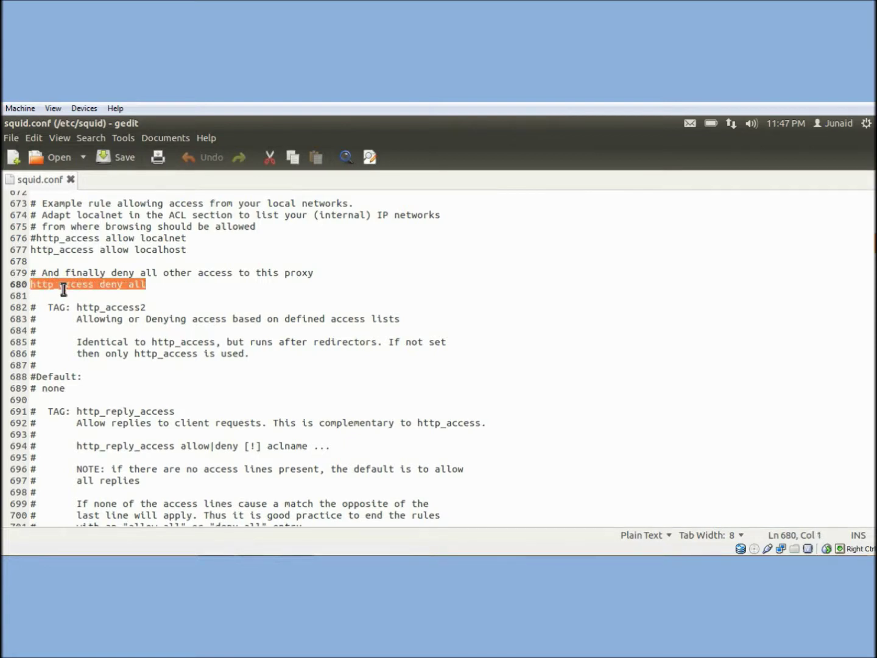
pyautogui.click(166, 286)
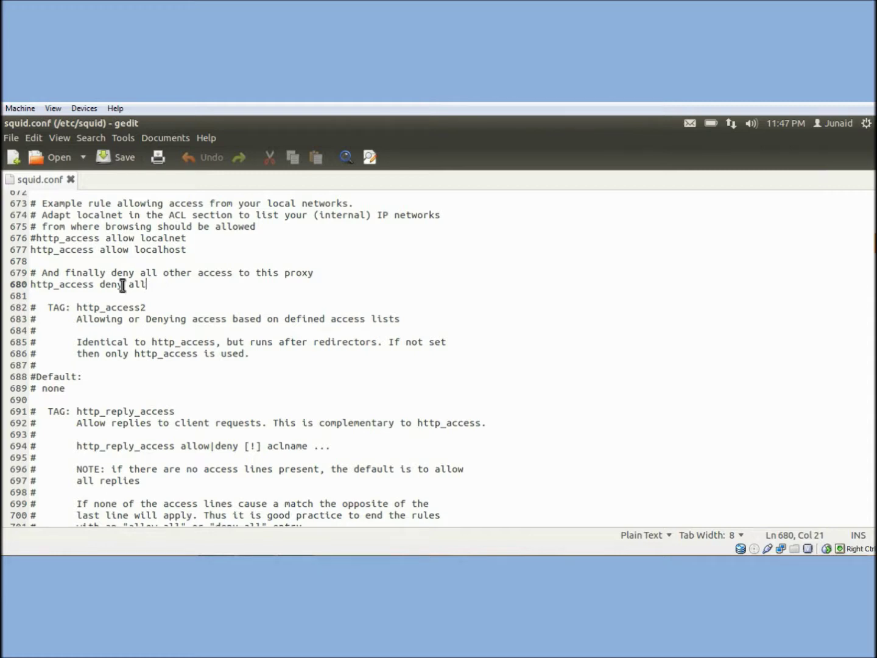
pyautogui.moveTo(124, 288); pyautogui.dragTo(105, 287)
pyautogui.press('BackSpace')
pyautogui.press('BackSpace')
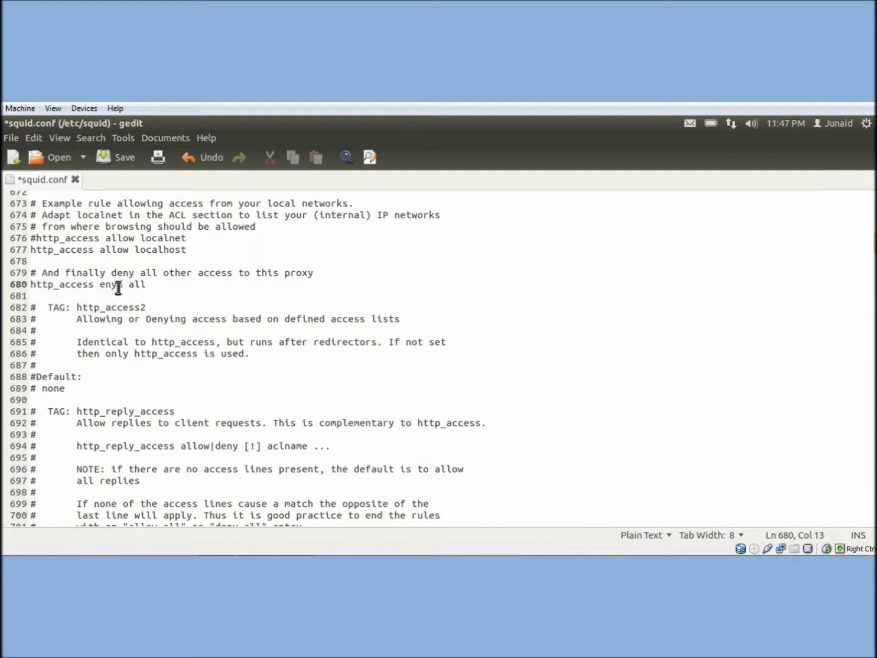
pyautogui.write('eny')
pyautogui.press('BackSpace')
pyautogui.press('BackSpace')
pyautogui.press('BackSpace')
pyautogui.write('allow')
pyautogui.click(141, 285)
pyautogui.click(155, 290)
pyautogui.scroll(5, 115, 296)
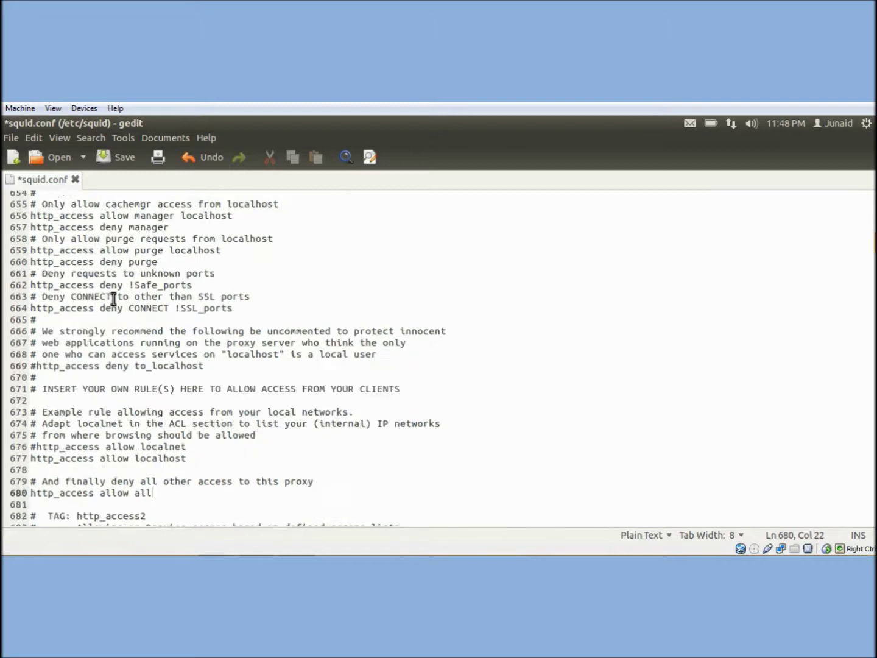
pyautogui.scroll(9, 115, 298)
pyautogui.scroll(5, 114, 300)
pyautogui.scroll(7, 114, 301)
pyautogui.scroll(-3, 114, 302)
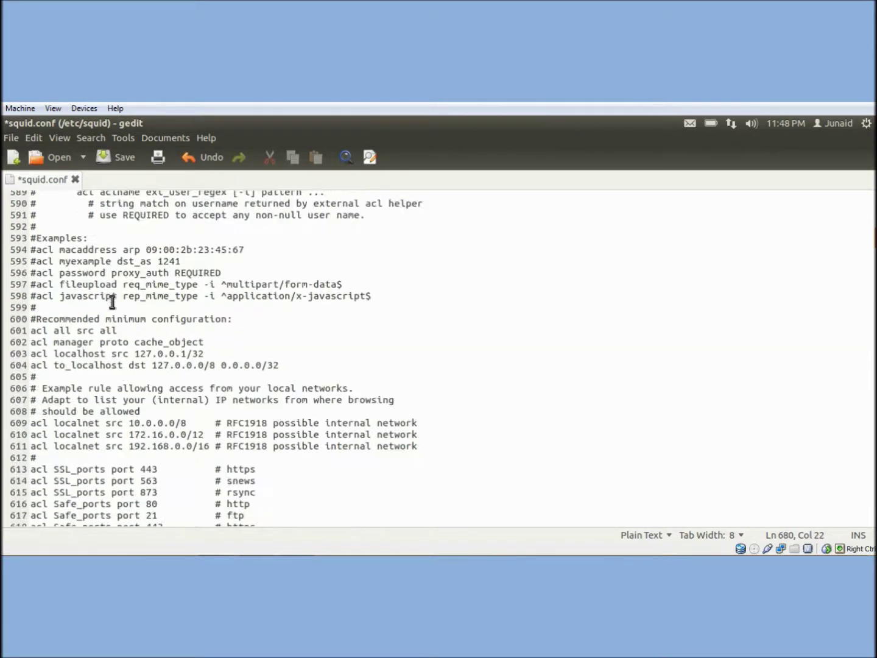
pyautogui.scroll(-1, 113, 303)
pyautogui.scroll(-2, 113, 303)
pyautogui.scroll(-4, 111, 298)
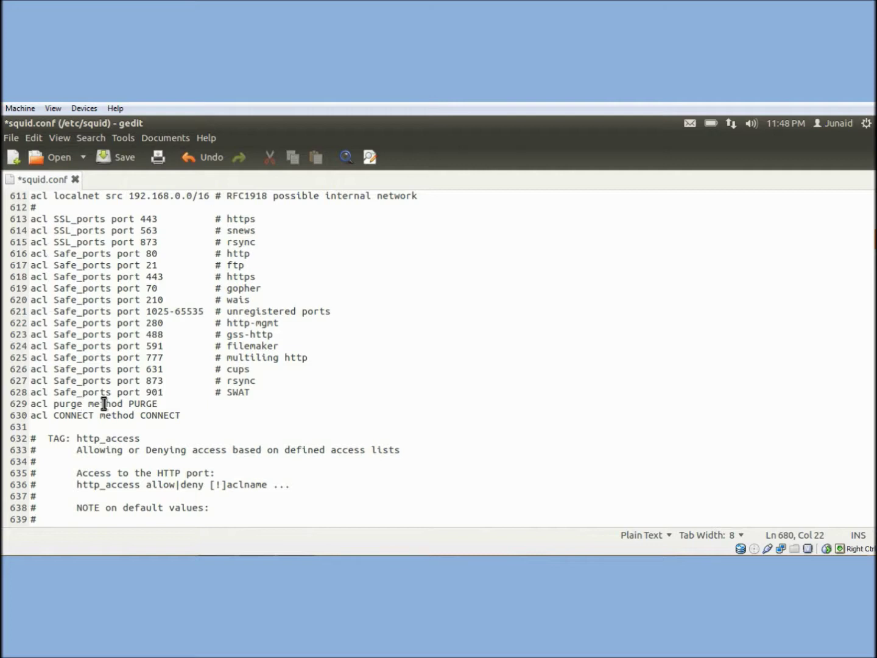
# - Below the CONNECT acl, add 'acl blocked_websites dstdomain .facebook.com .twitter.com' and start a new line
pyautogui.click(192, 415)
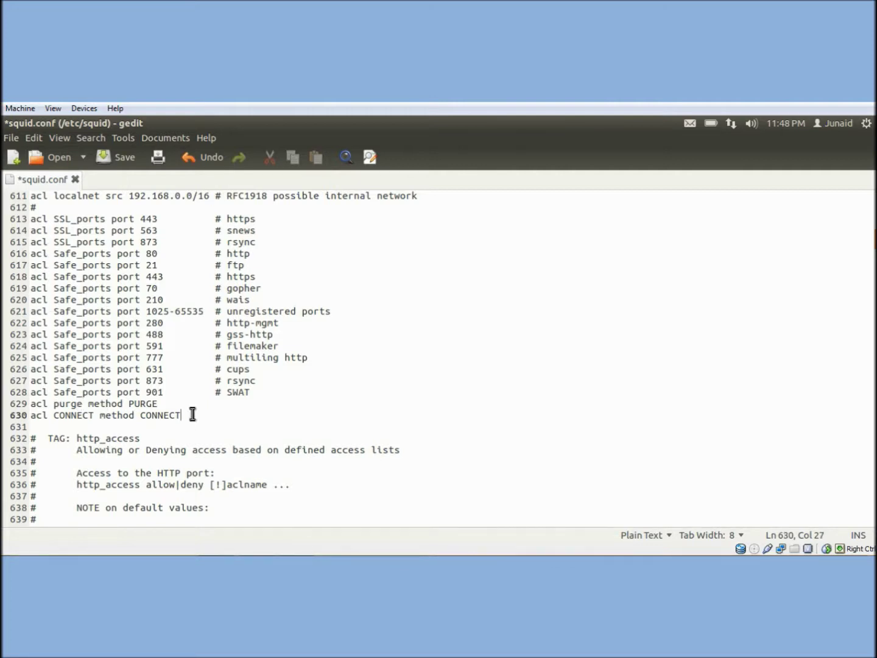
pyautogui.press('Return')
pyautogui.press('Return')
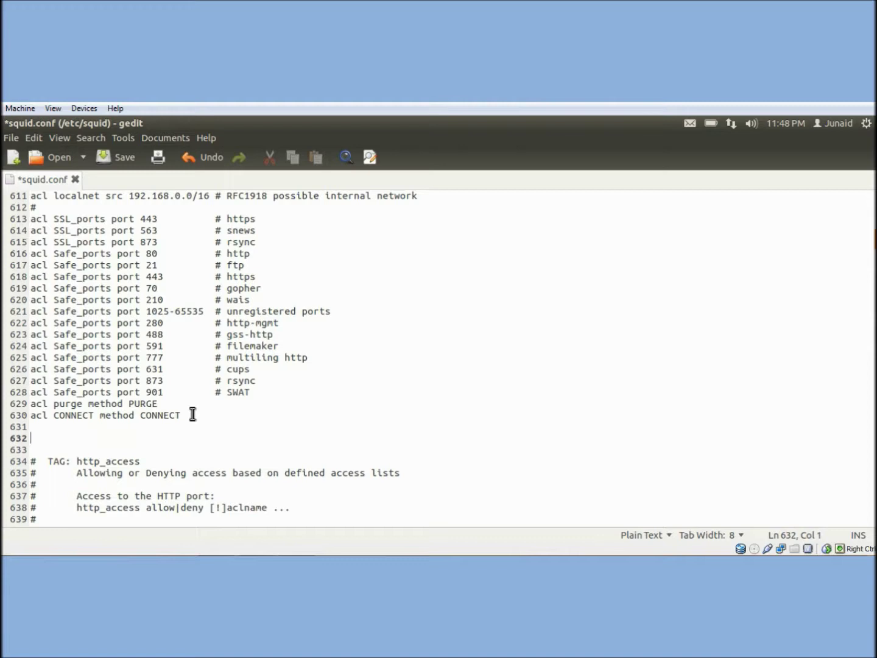
pyautogui.write('ac')
pyautogui.write('l bl')
pyautogui.write('ocked_')
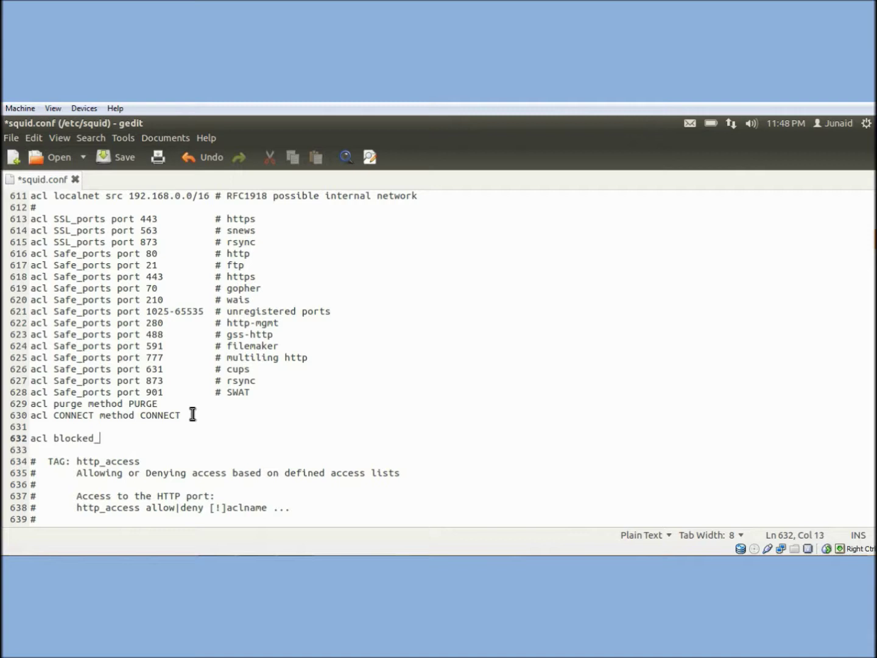
pyautogui.write('websited')
pyautogui.press('BackSpace')
pyautogui.write('s')
pyautogui.click(192, 413)
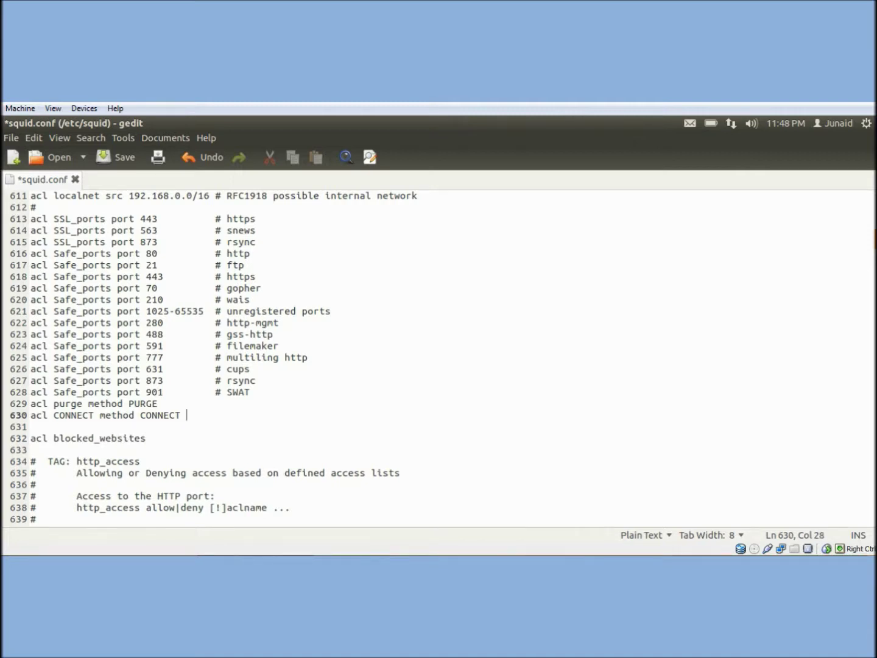
pyautogui.press('Down')
pyautogui.click(152, 440)
pyautogui.write('dst')
pyautogui.write('domain')
pyautogui.write('.faceb')
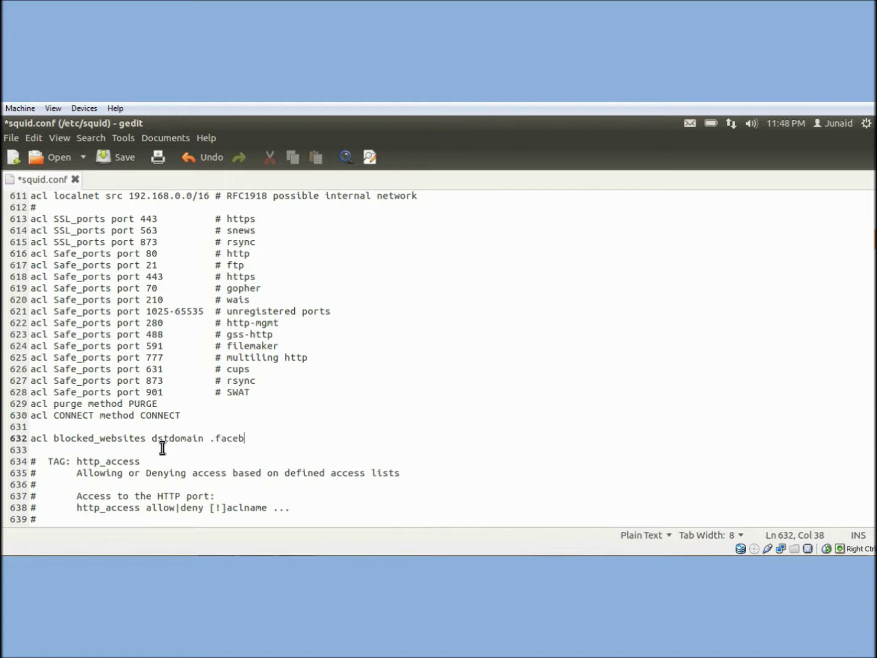
pyautogui.write('ook.com')
pyautogui.write('.')
pyautogui.write('twitter.com')
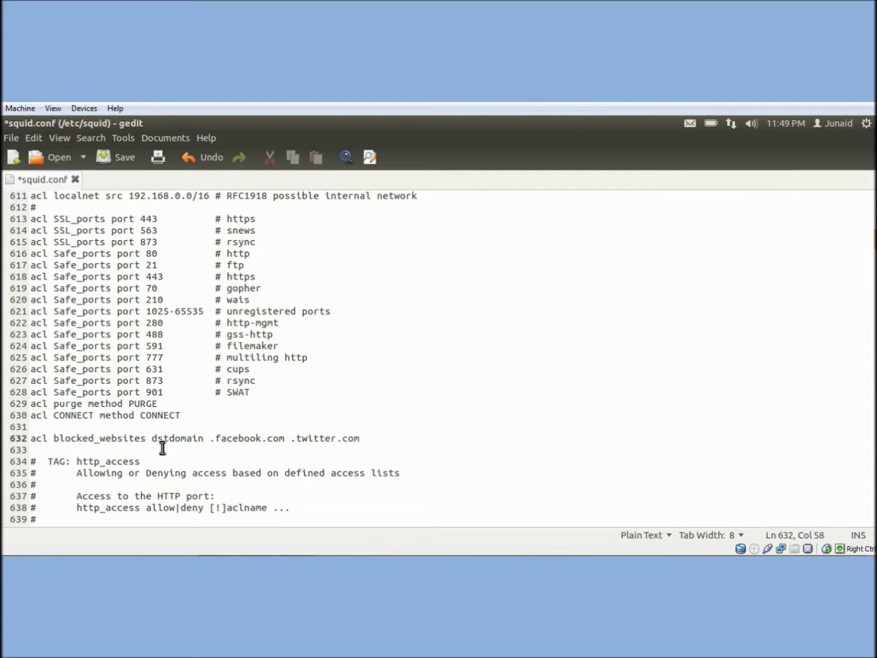
pyautogui.press('Return')
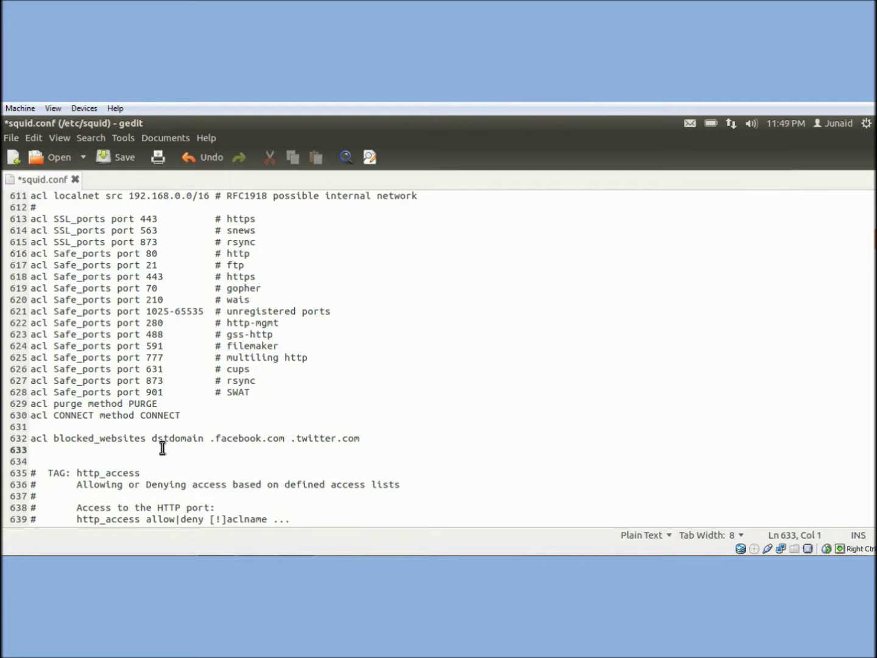
pyautogui.write('http')
pyautogui.write('_access ')
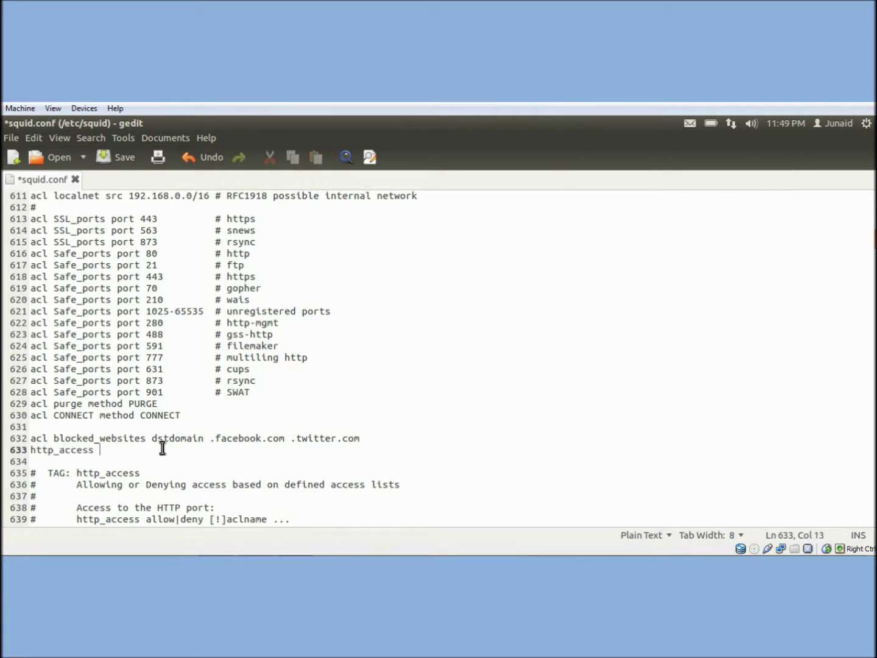
pyautogui.write('deny ')
pyautogui.write('block')
pyautogui.write('ed_we')
pyautogui.write('bsites')
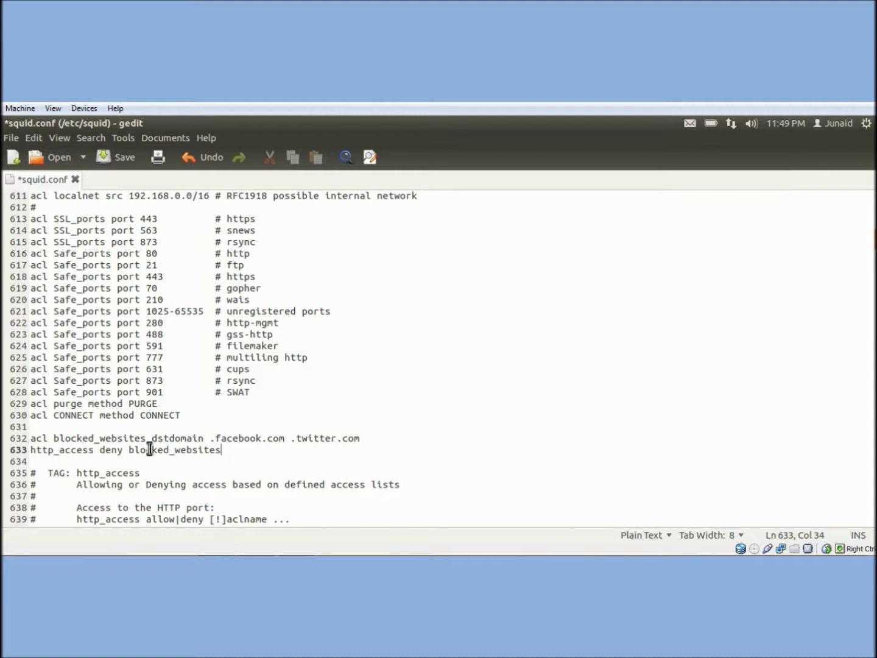
# - Save squid.conf with the 'http_access deny blocked_websites' rule and close gedit
pyautogui.click(118, 155)
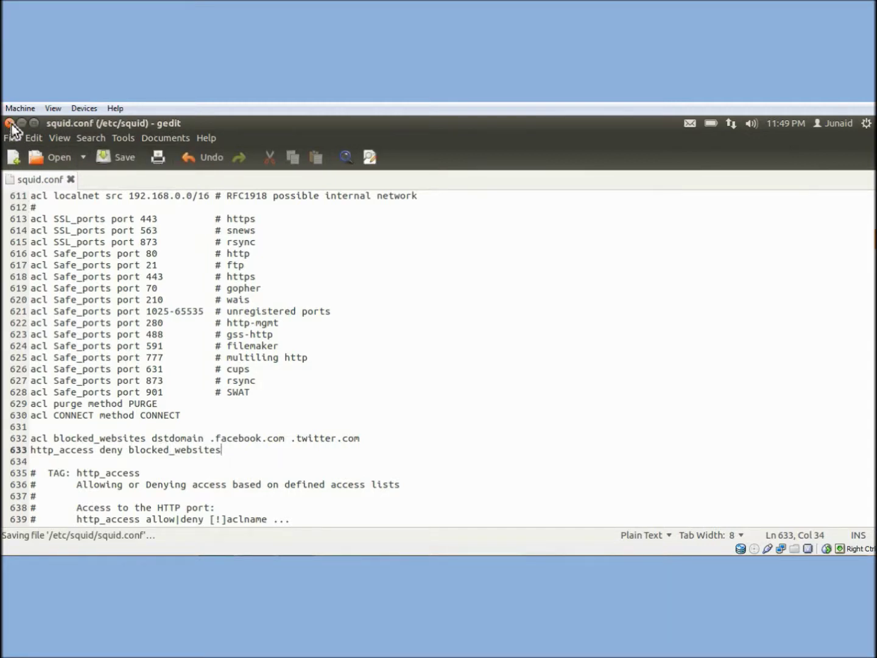
pyautogui.click(9, 123)
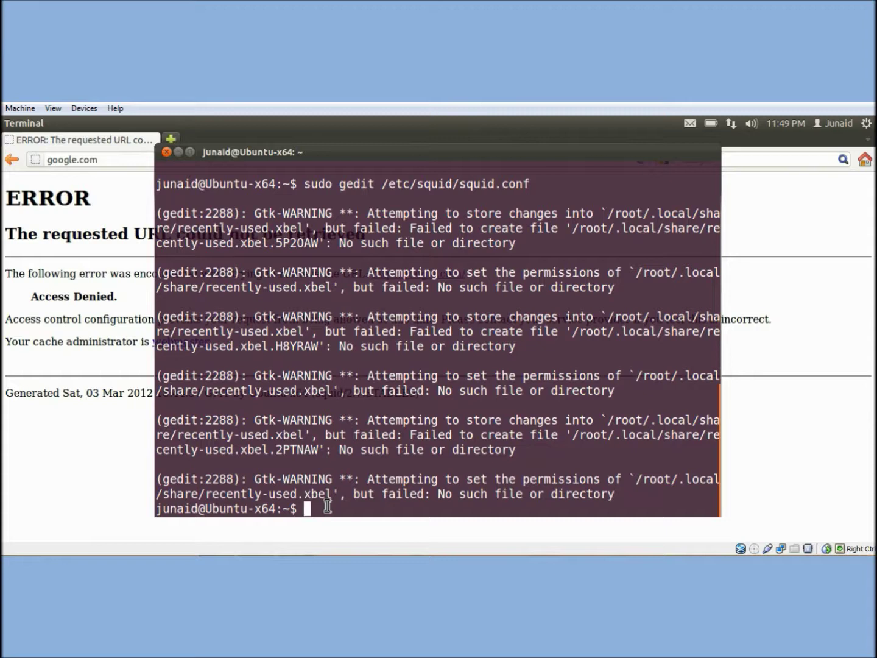
pyautogui.write('sud')
pyautogui.write('o serv')
pyautogui.write('ice sq')
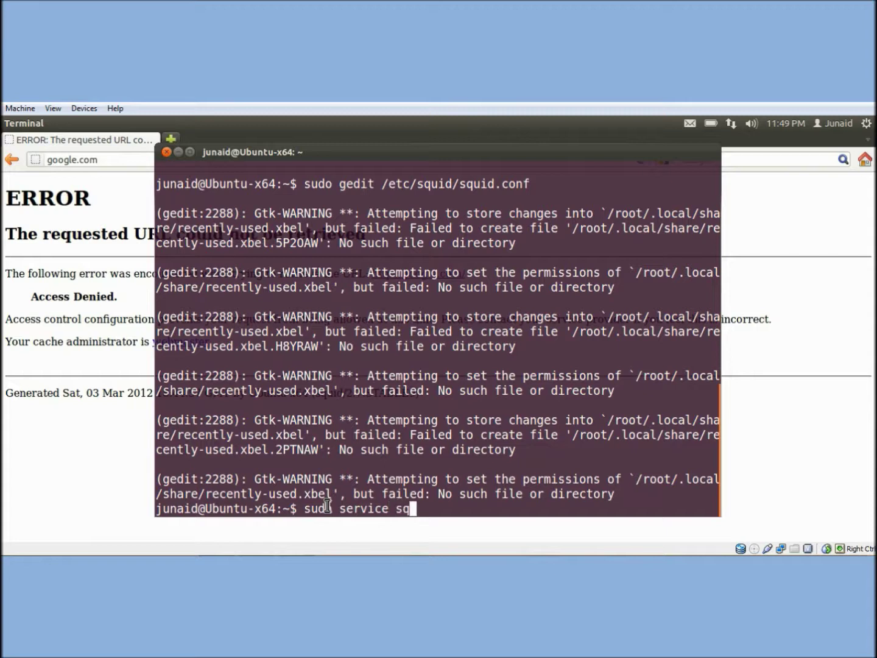
pyautogui.write('uid r')
pyautogui.write('est')
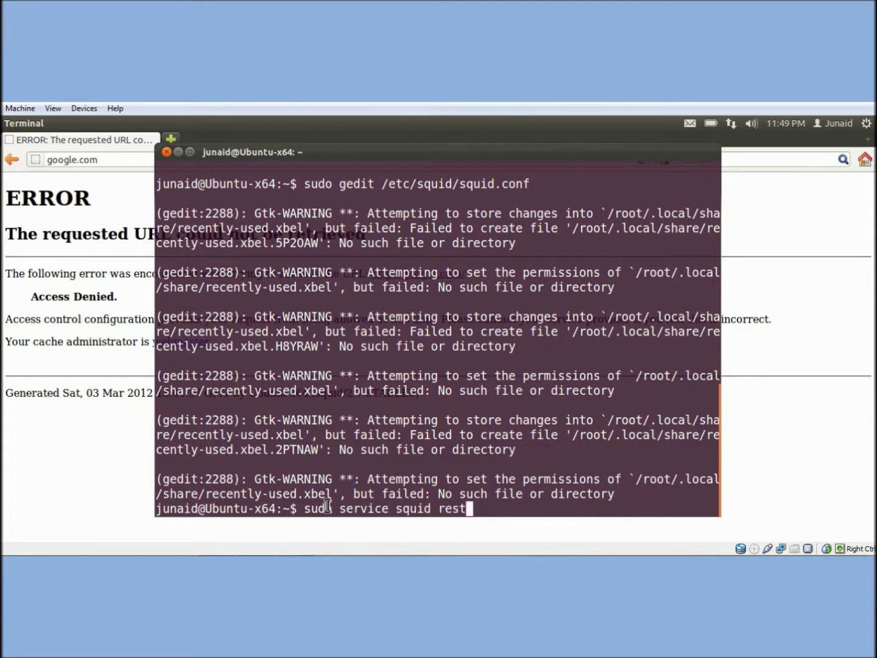
pyautogui.write('art')
# - Run 'sudo service squid restart' so squid comes back up as a new process
pyautogui.press('Return')
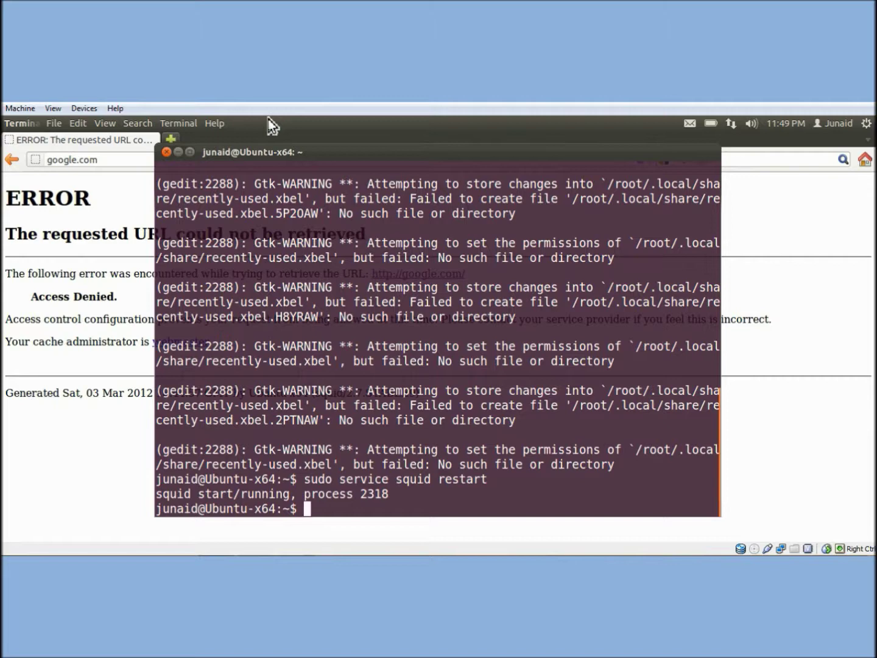
# - Reload google.com in Firefox to confirm it still loads through the proxy
pyautogui.click(135, 282)
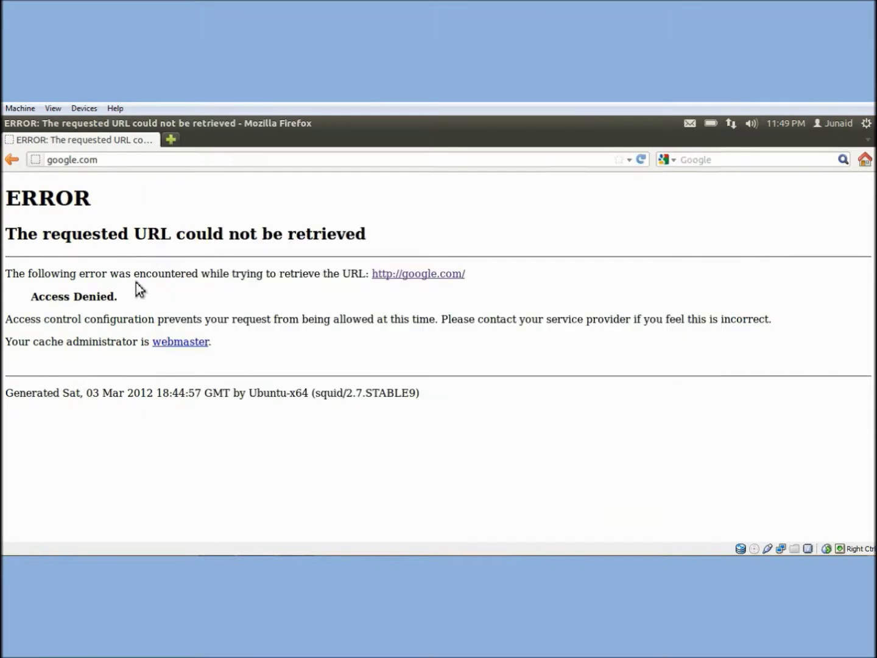
pyautogui.click(150, 159)
pyautogui.press('Return')
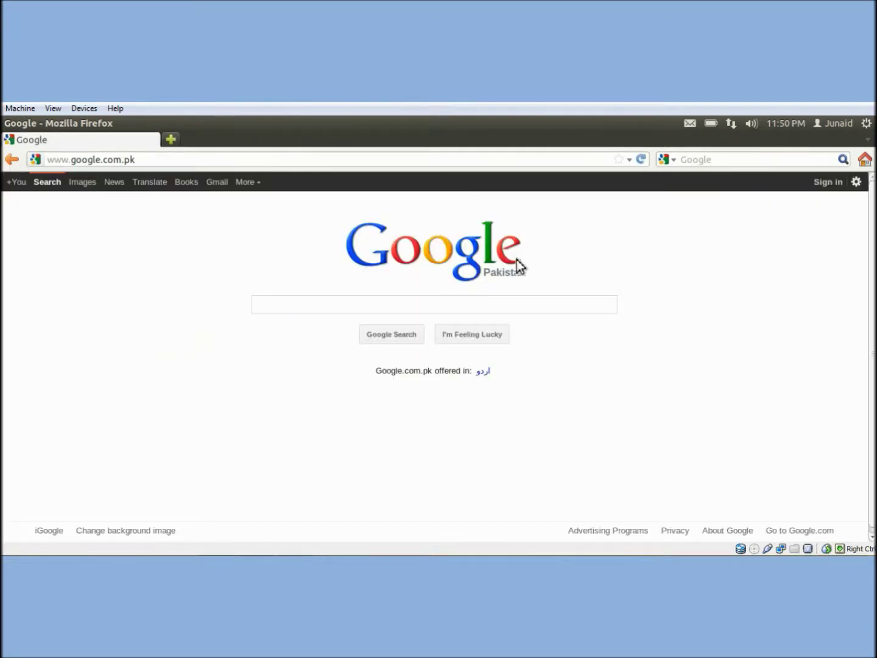
pyautogui.click(281, 164)
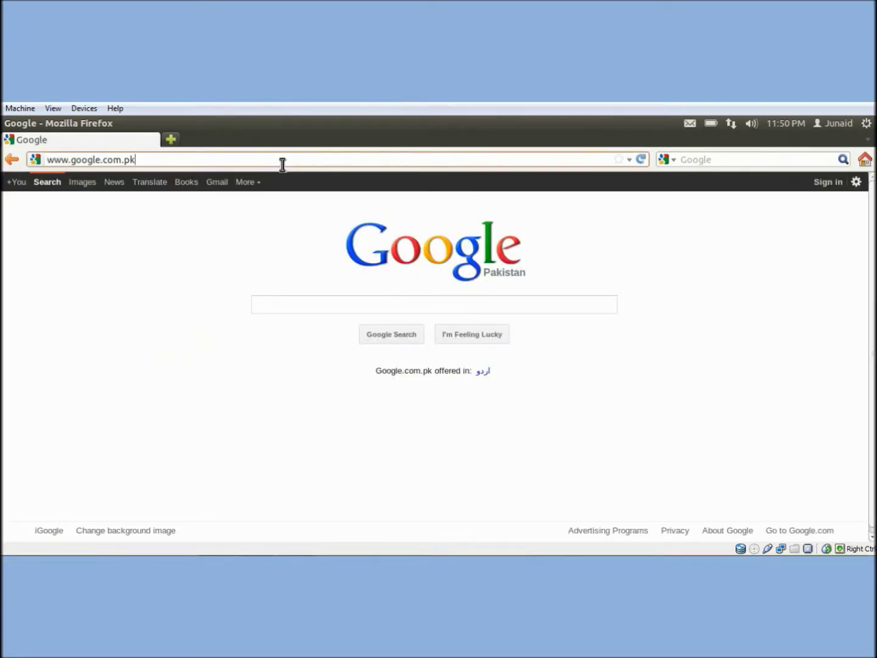
pyautogui.hotkey('ctrl', 'a')
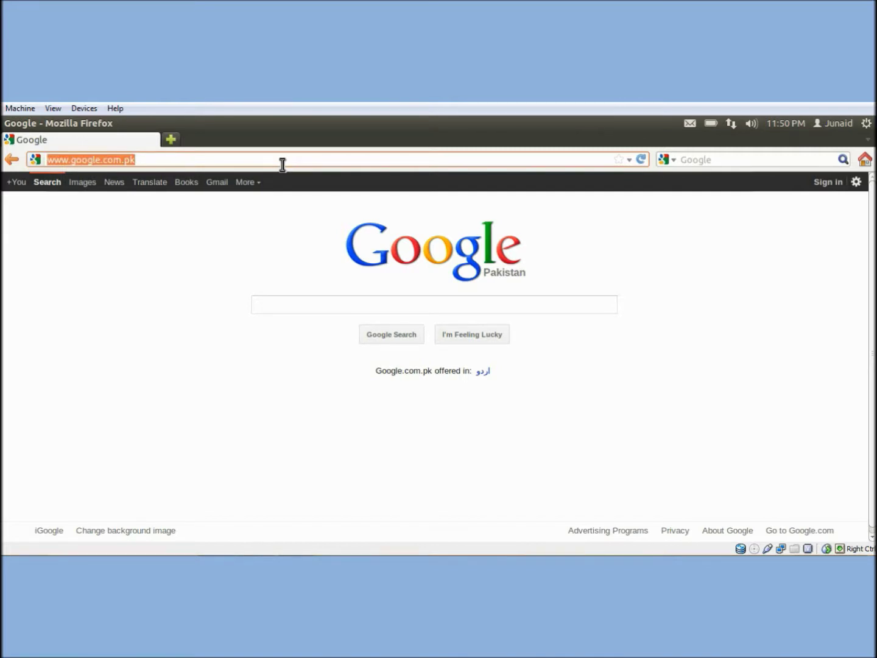
pyautogui.write('f')
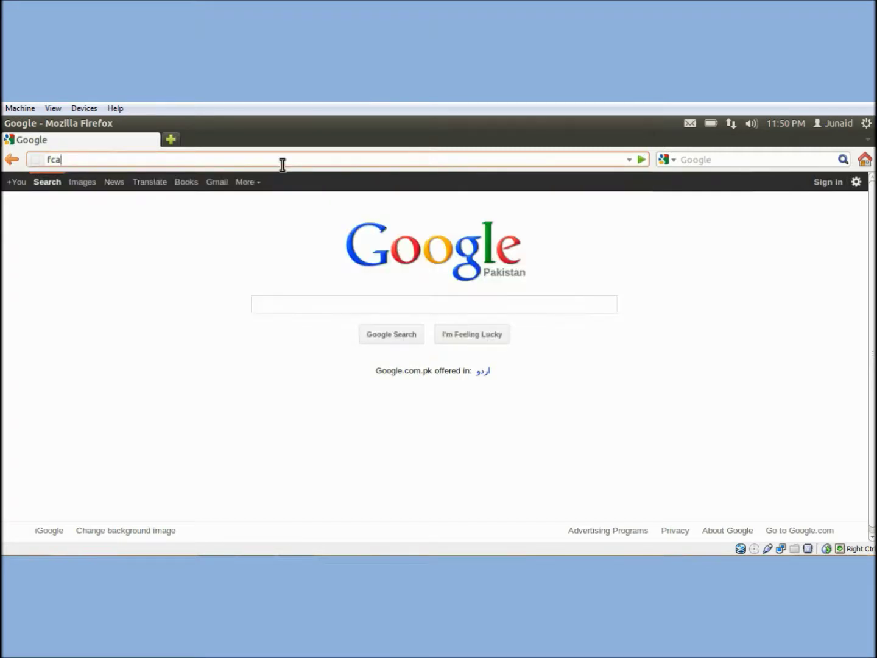
pyautogui.write('ace')
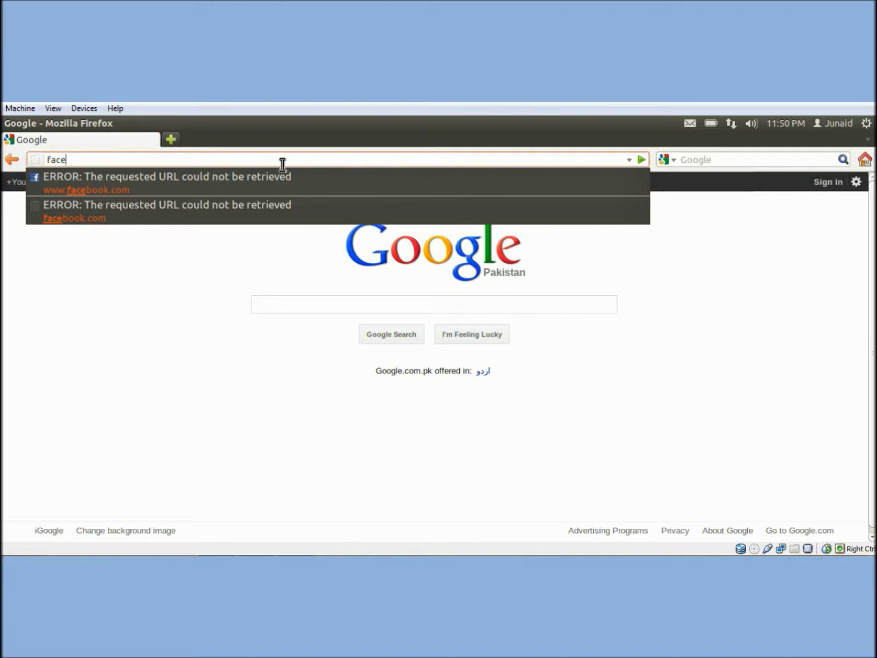
pyautogui.write('book')
pyautogui.press('Return')
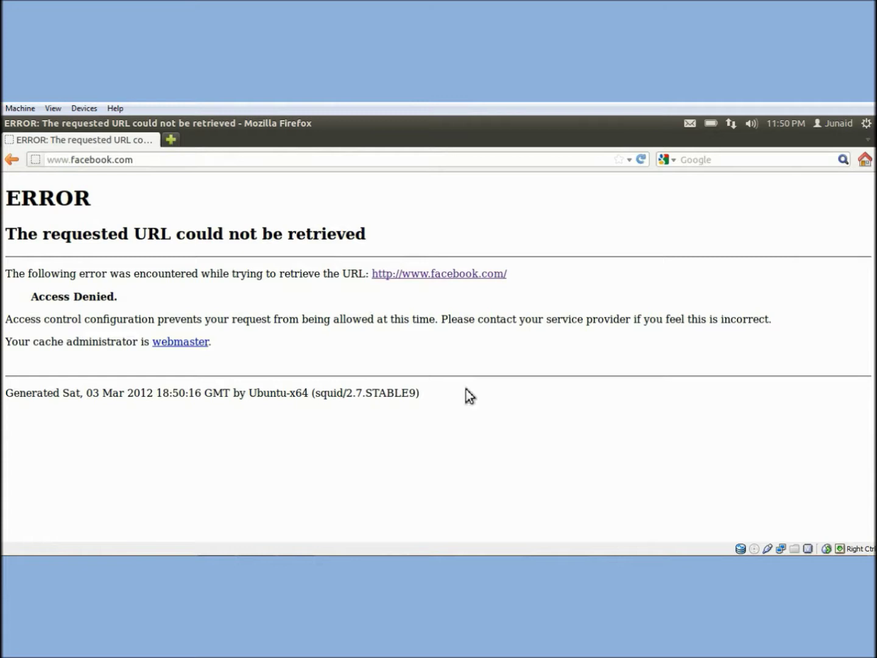
pyautogui.click(220, 164)
pyautogui.write('t')
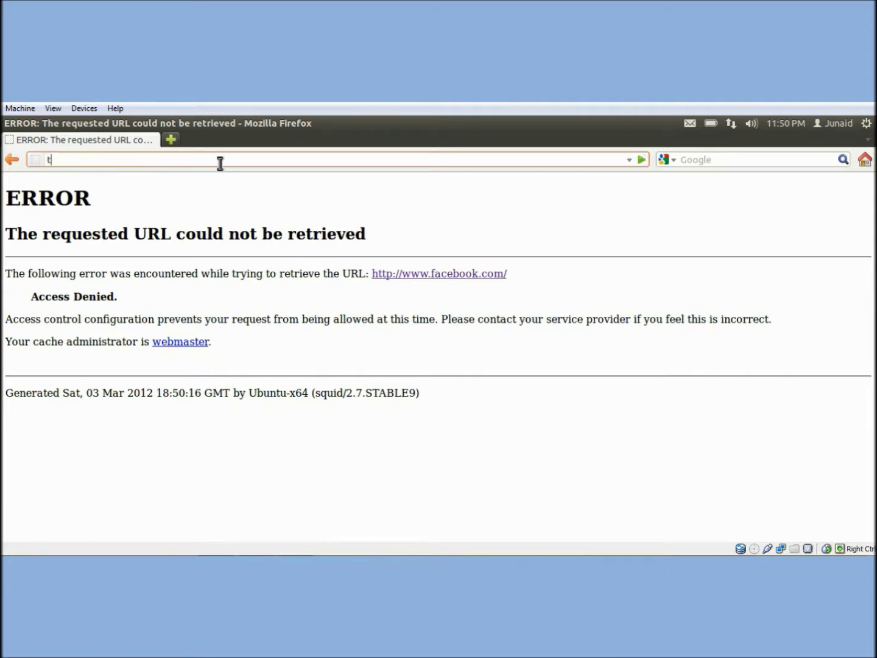
pyautogui.write('witter.')
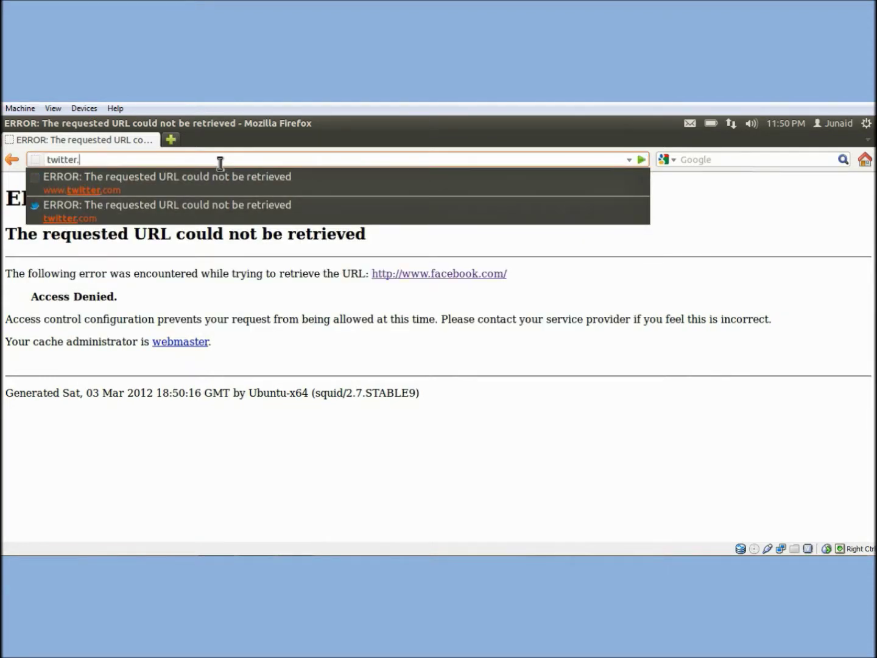
pyautogui.write('com')
# - Confirm twitter.com is Access Denied, then load seecs.nust.edu.pk through the proxy
pyautogui.press('Return')
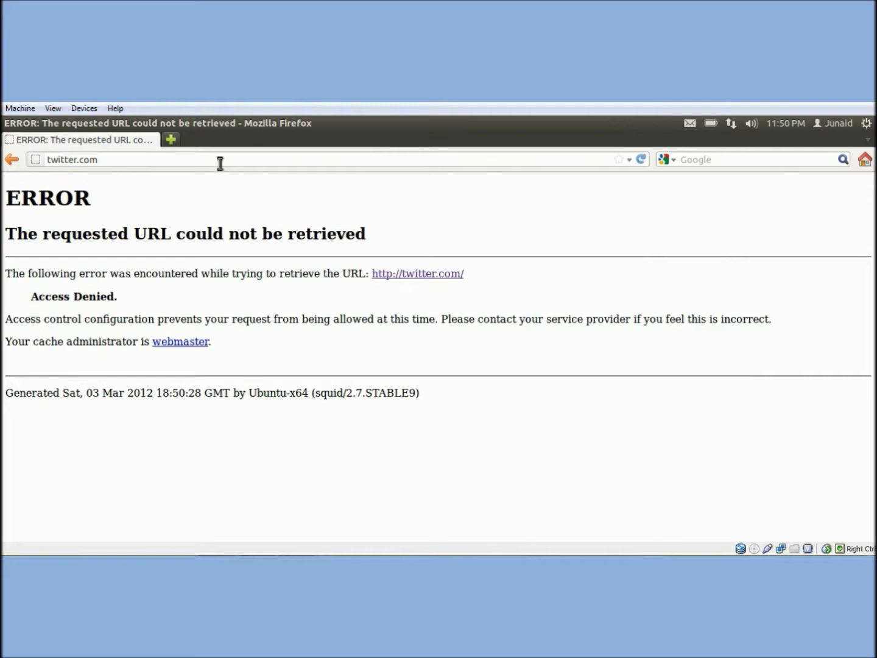
pyautogui.click(202, 166)
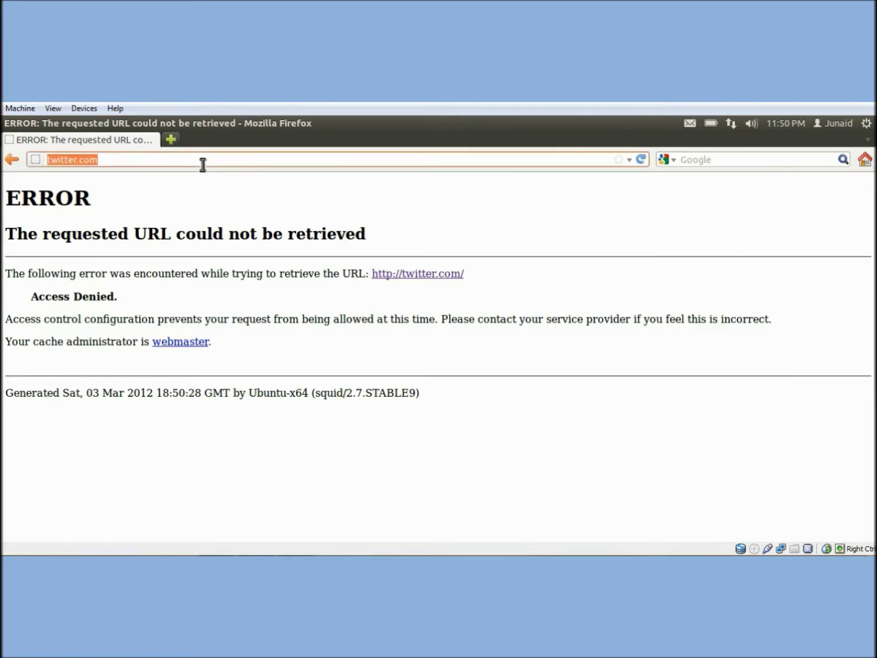
pyautogui.write('seece')
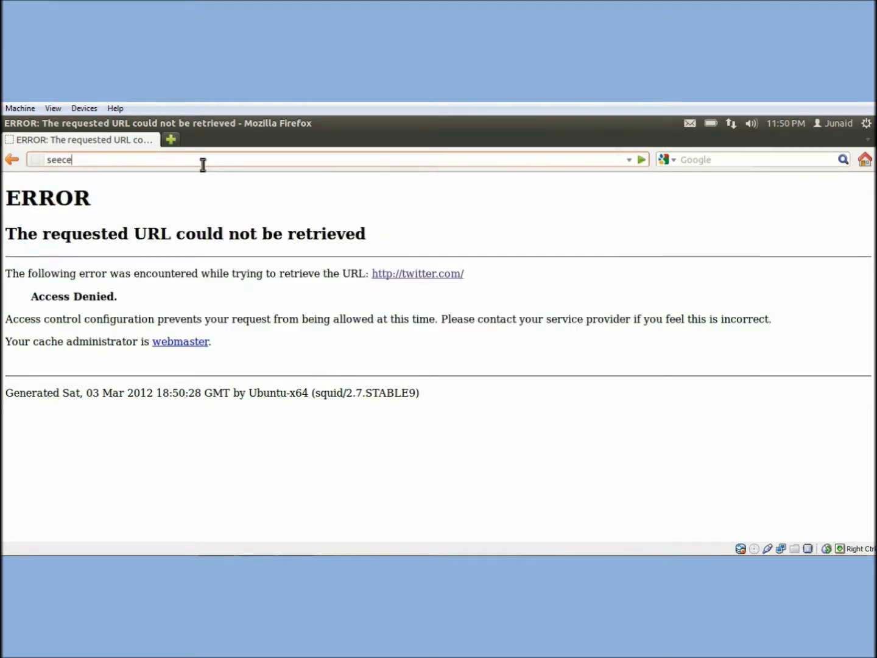
pyautogui.press('BackSpace')
pyautogui.write('s.nusr')
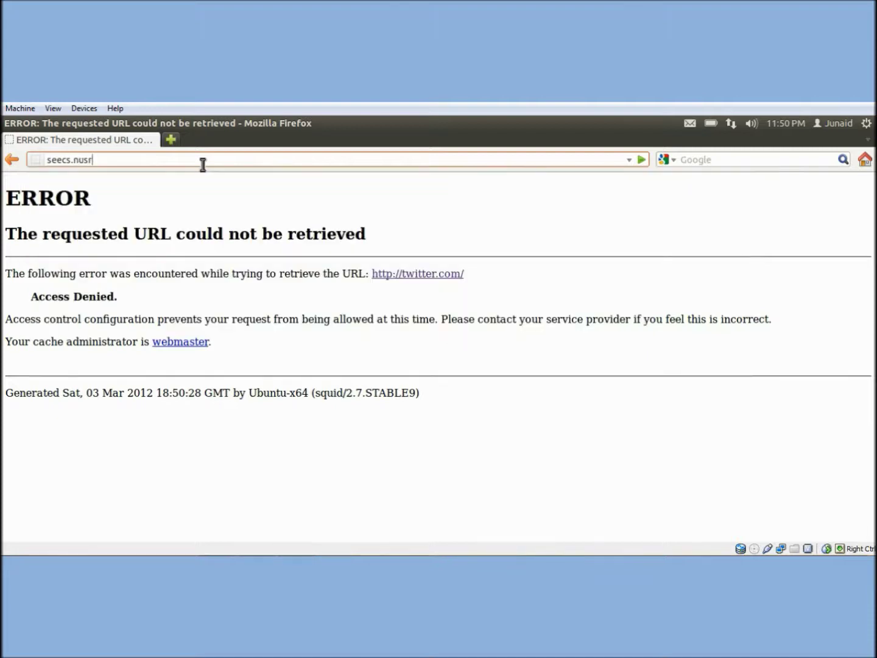
pyautogui.write('.e')
pyautogui.write('du.')
pyautogui.write('pk')
pyautogui.press('Return')
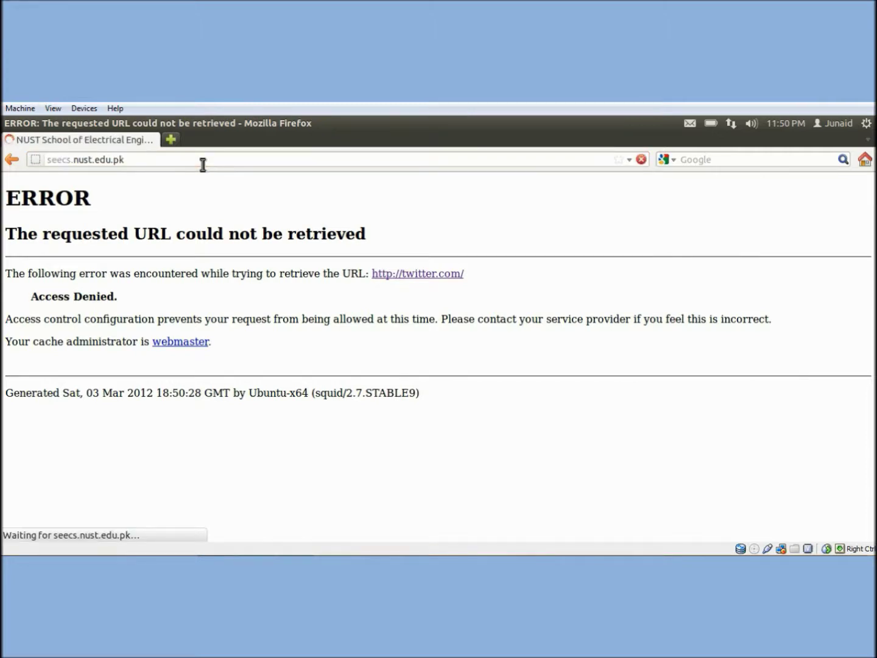